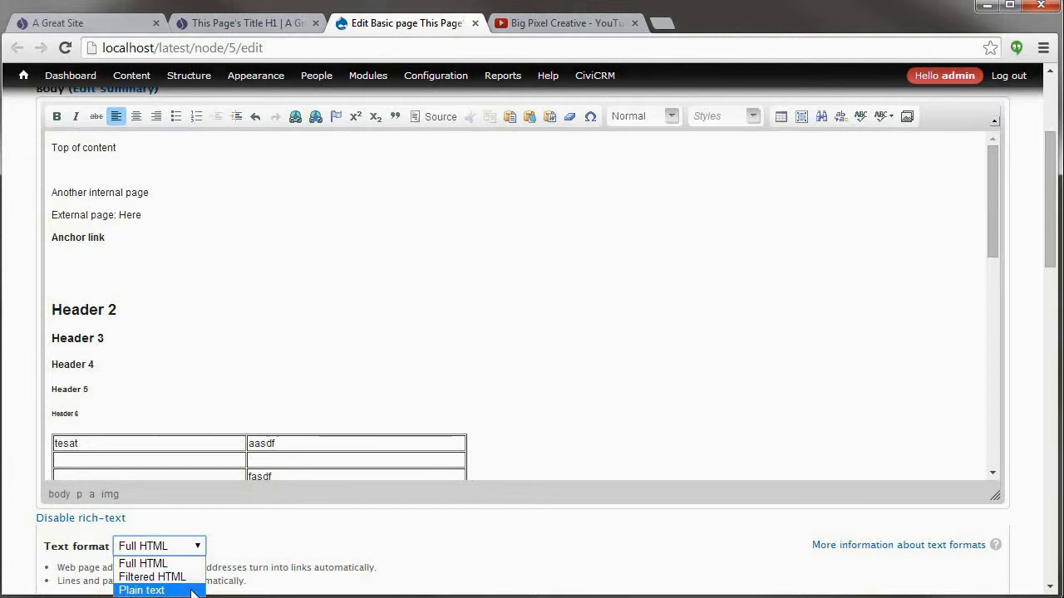
Step: Switch the body's text format to Plain text and Filtered HTML, and return it to Full HTML
{"action": "left_click", "coordinate": [191, 592]}
{"action": "left_click", "coordinate": [199, 465]}
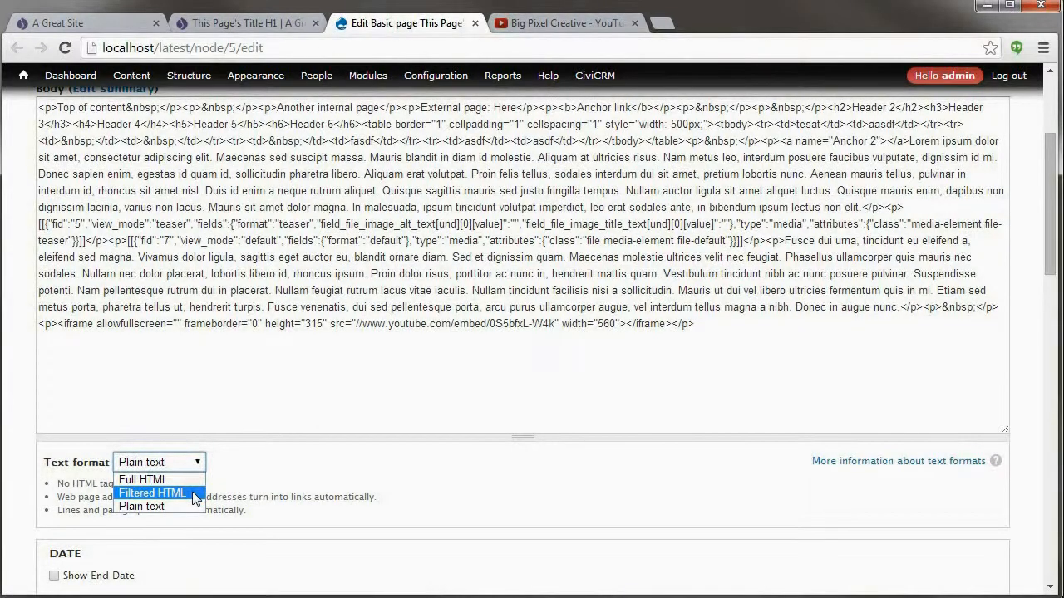
{"action": "left_click", "coordinate": [194, 493]}
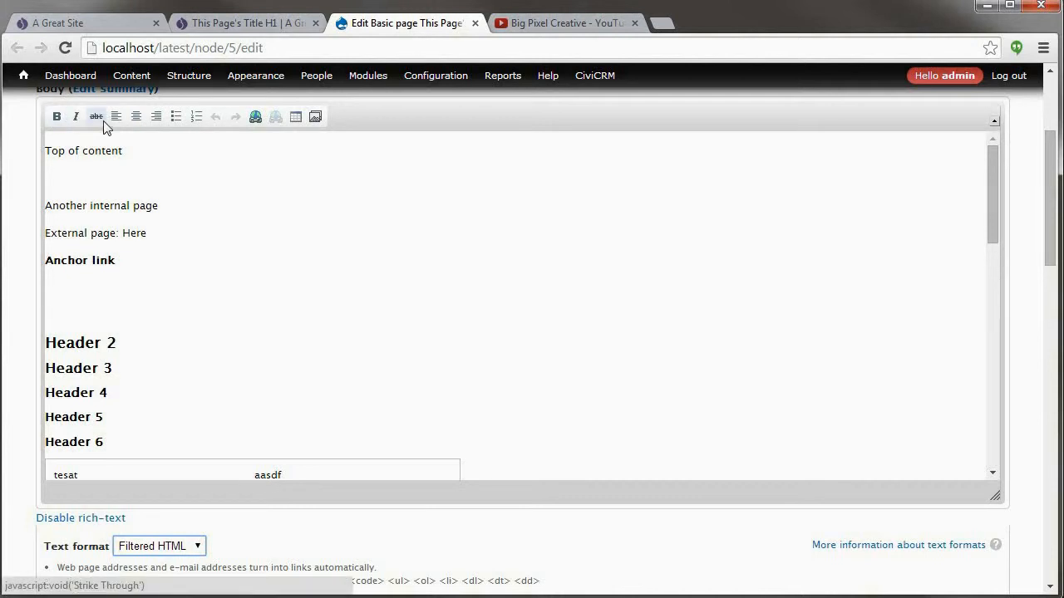
{"action": "left_click", "coordinate": [201, 547]}
{"action": "left_click", "coordinate": [143, 563]}
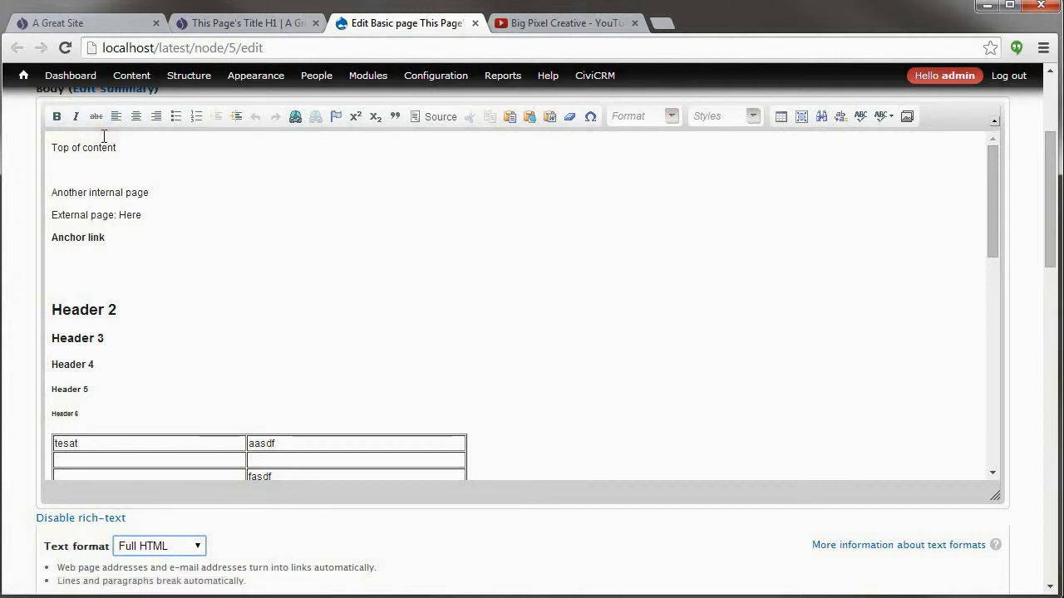
Step: Try bold, italic and strikethrough on the "Top of content" line, and remove all three again
{"action": "left_click_drag", "start_coordinate": [145, 153], "coordinate": [20, 147]}
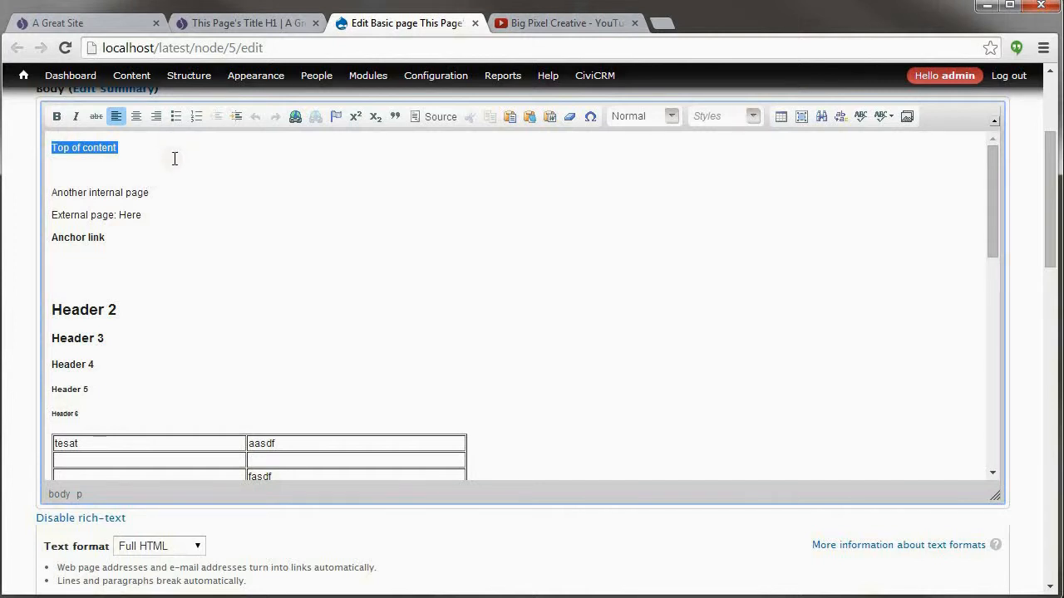
{"action": "left_click", "coordinate": [58, 117]}
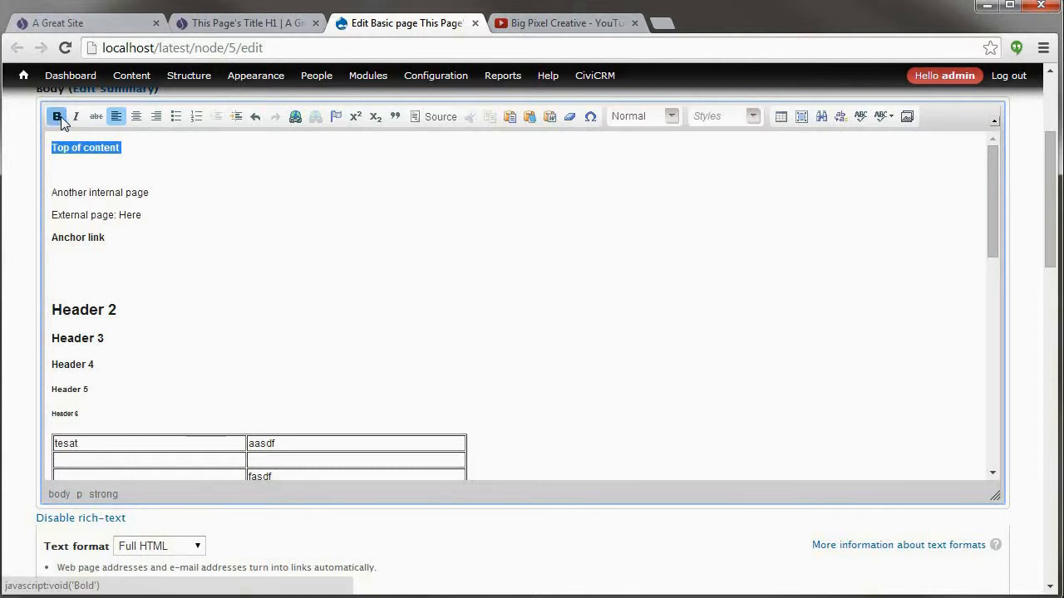
{"action": "left_click", "coordinate": [75, 117]}
{"action": "left_click", "coordinate": [98, 114]}
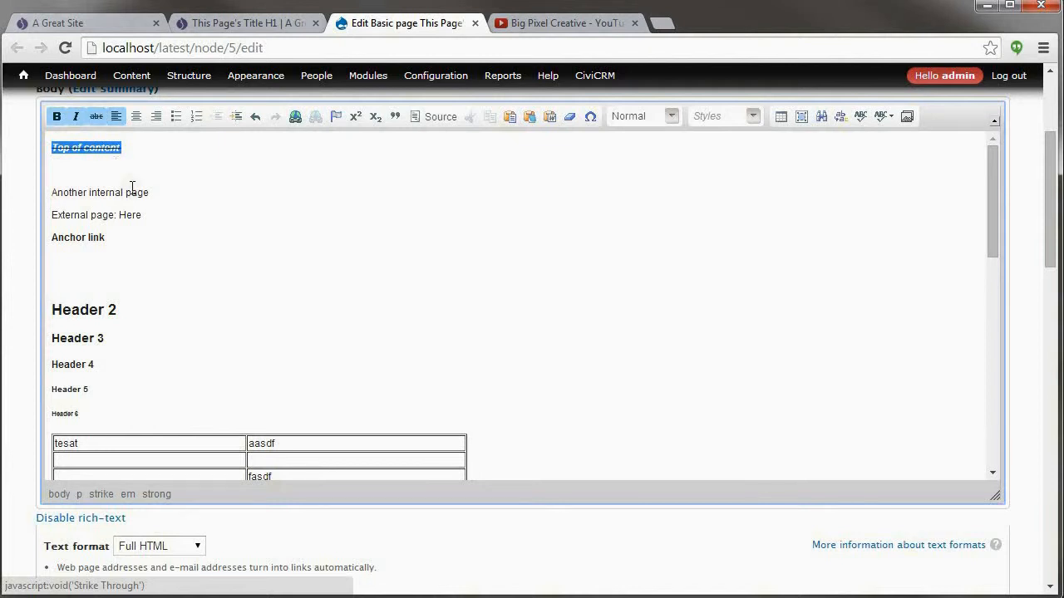
{"action": "left_click", "coordinate": [97, 114]}
{"action": "left_click", "coordinate": [81, 116]}
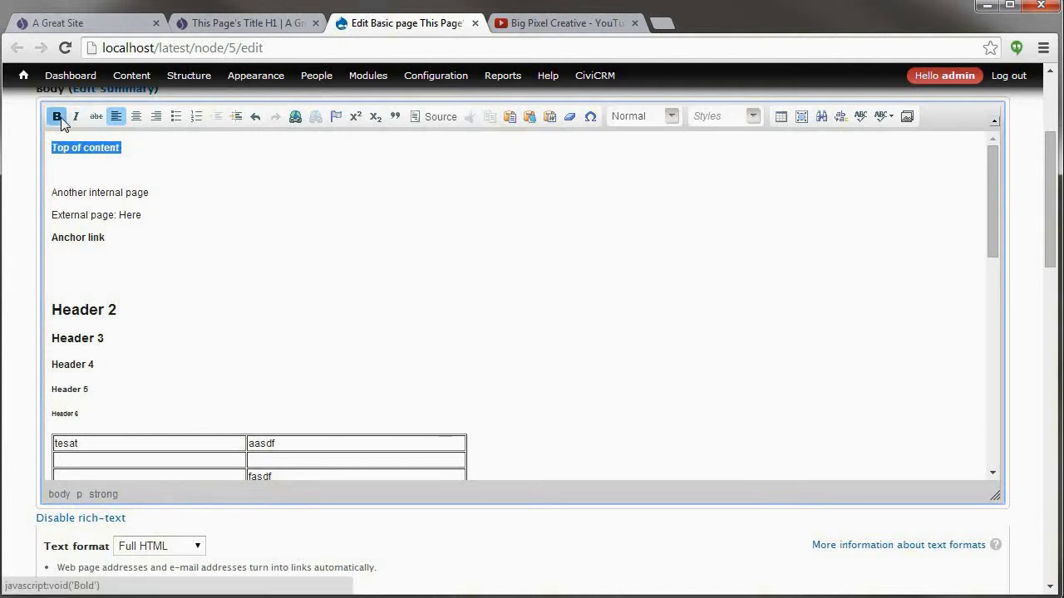
{"action": "left_click", "coordinate": [57, 117]}
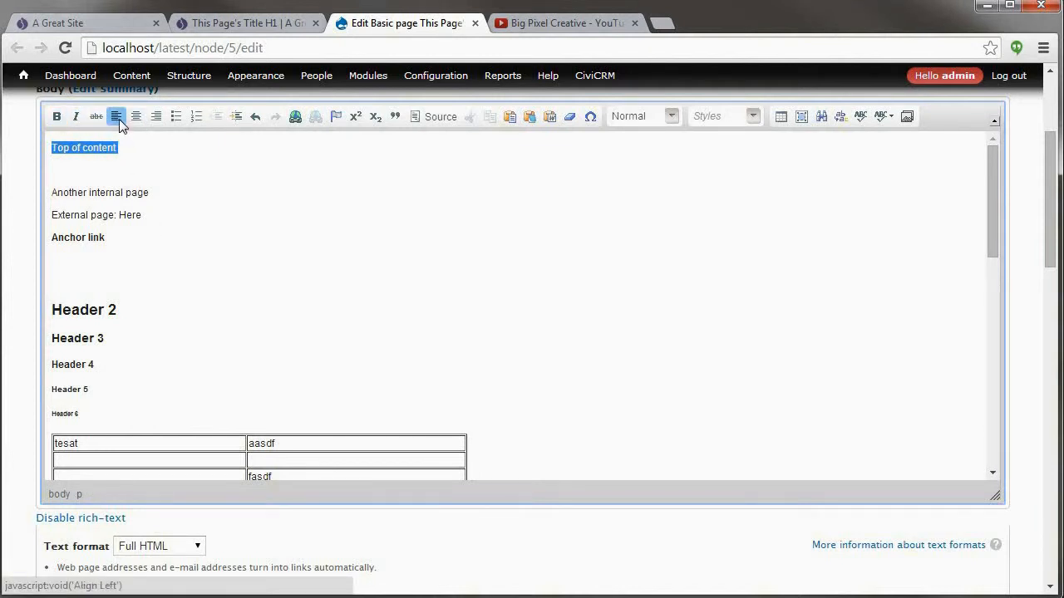
Step: Try centre and right alignment on the "Top of content" line, and restore its left alignment
{"action": "left_click", "coordinate": [136, 118]}
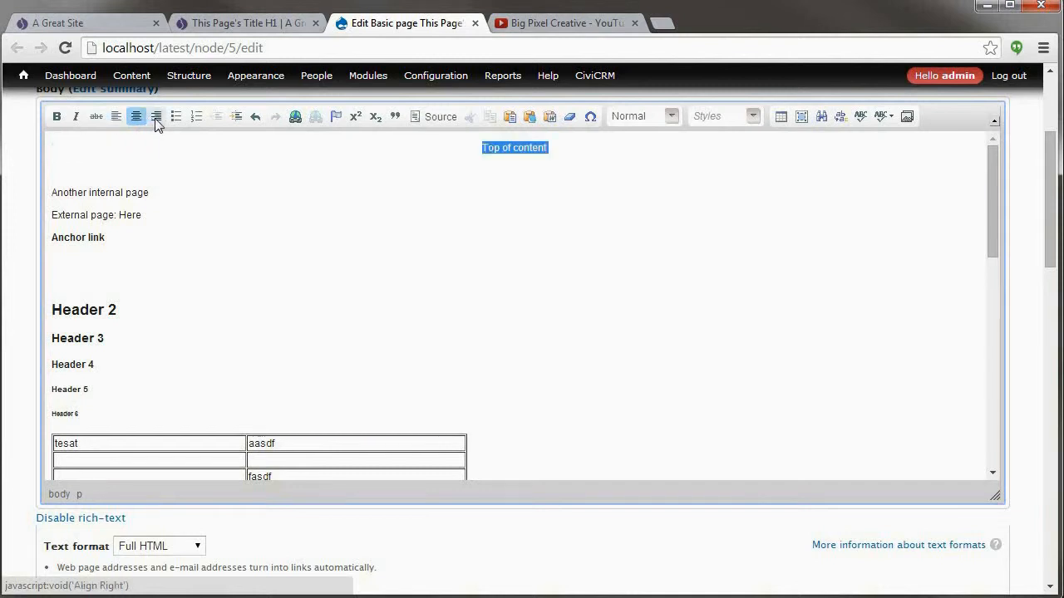
{"action": "left_click", "coordinate": [154, 119]}
{"action": "left_click", "coordinate": [121, 118]}
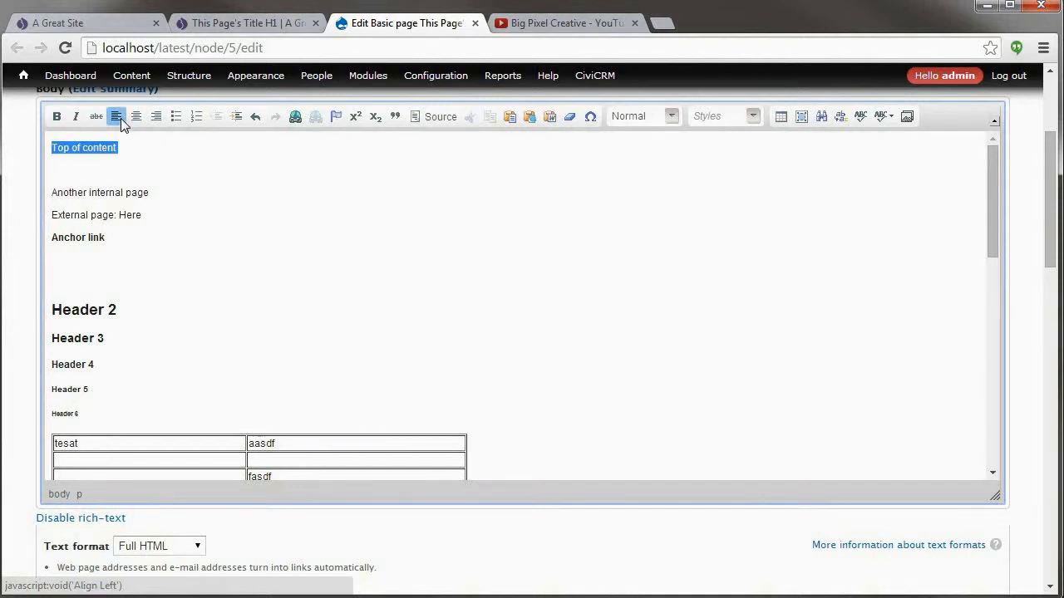
{"action": "left_click", "coordinate": [146, 166]}
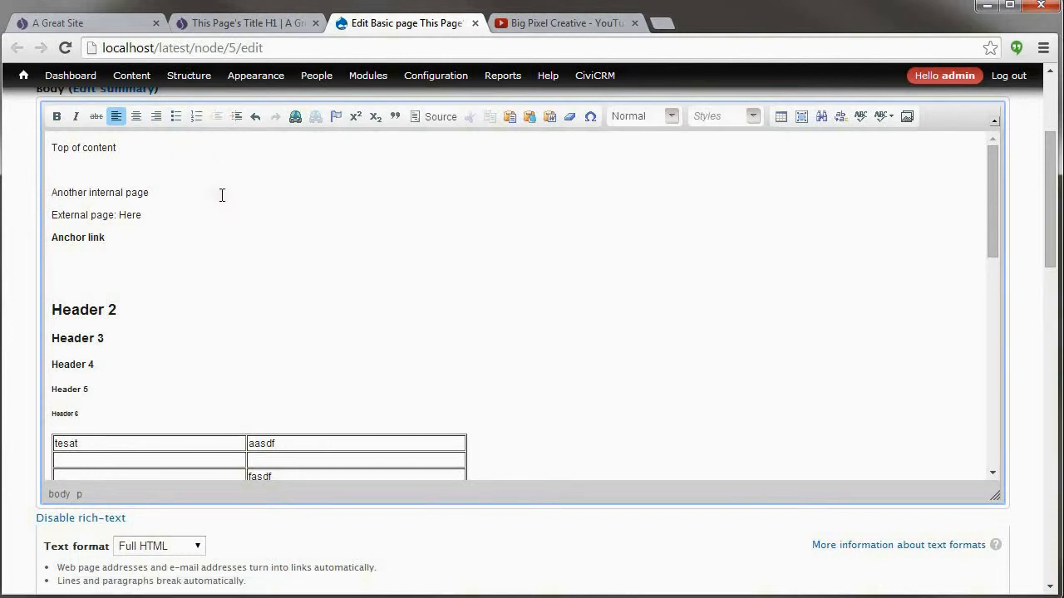
{"action": "left_click_drag", "start_coordinate": [182, 230], "coordinate": [20, 193]}
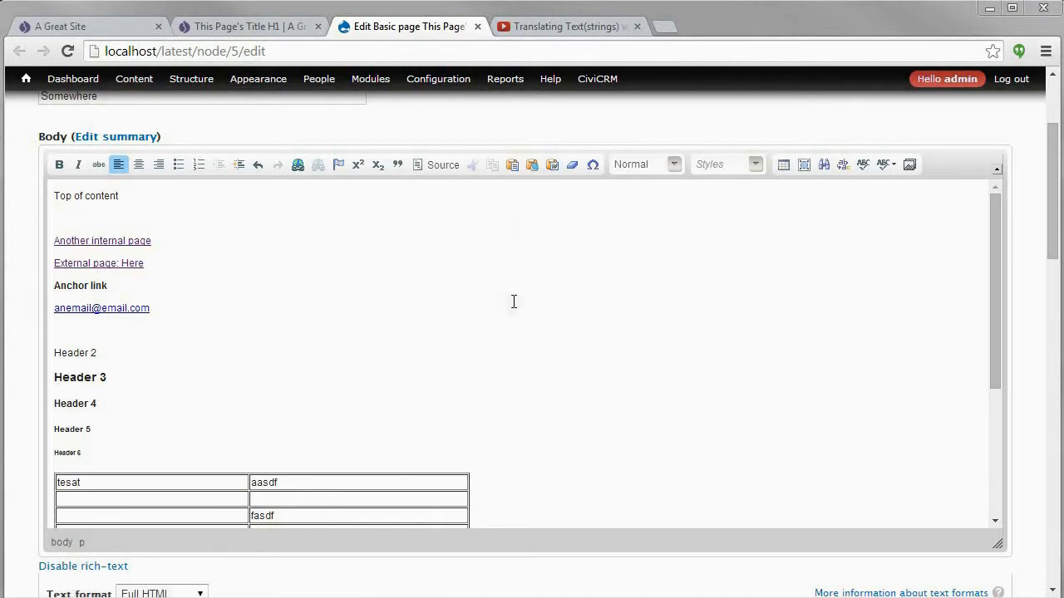
Step: Paste the copied "consectetur adipiscing elit" paragraph as plain text into the empty line below "Top of content"
{"action": "left_click", "coordinate": [260, 215]}
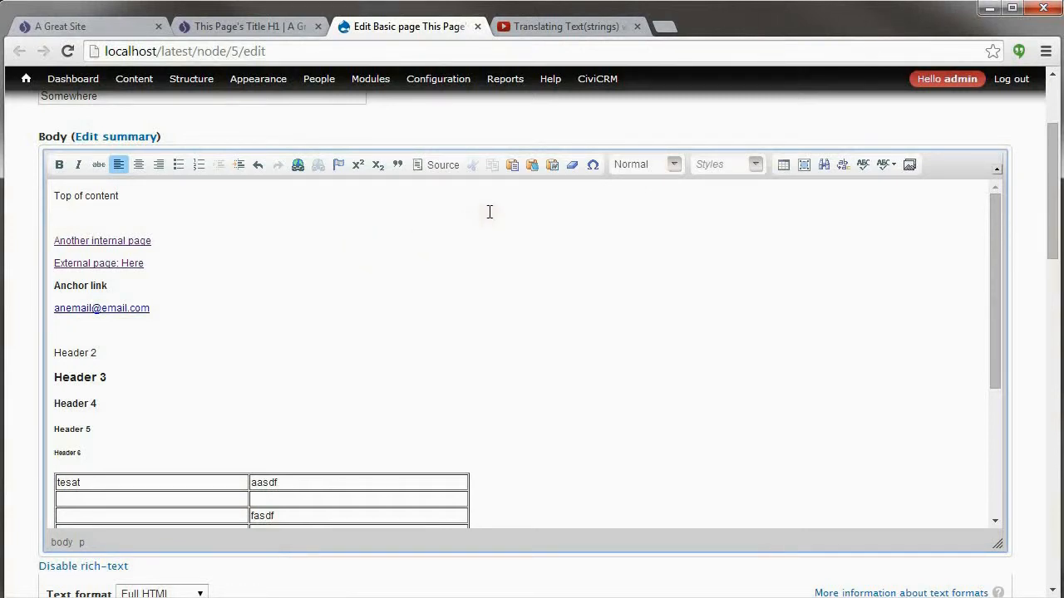
{"action": "left_click", "coordinate": [532, 167]}
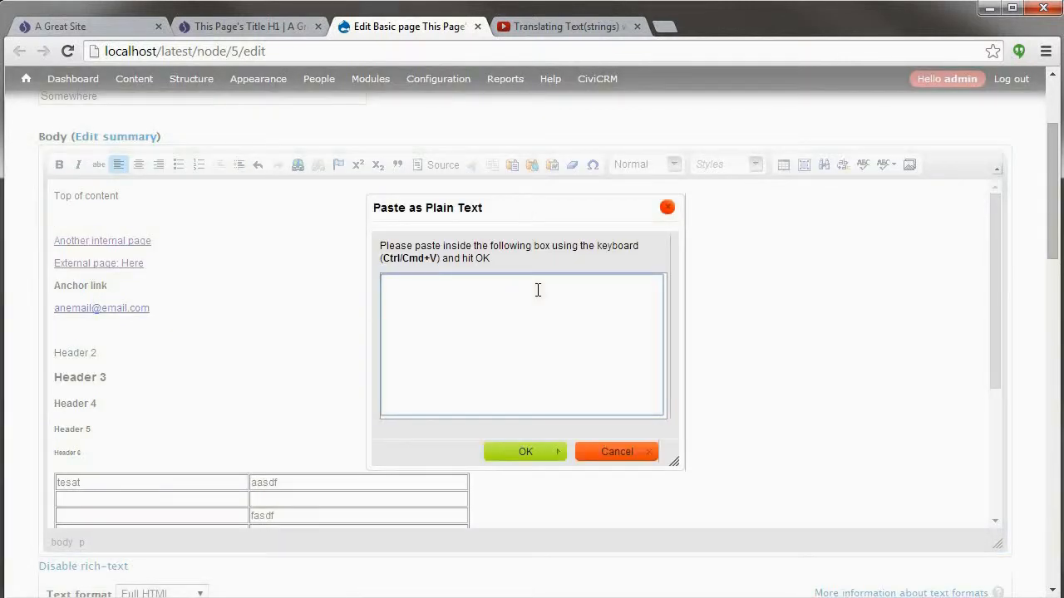
{"action": "type", "text": "consectetur adipiscing elit. Maecenas sed suscipit massa. Mauris blandit in diam id molestie. Aliquam at ultricies risus. Nam metus leo, interdum posuere faucibus vulputate, dignissim id mi. Donec sapien enim, egestas id quam id, sollicitudin pharetra libero. Aliquam erat volutpat. Proin felis tellus, sodales"}
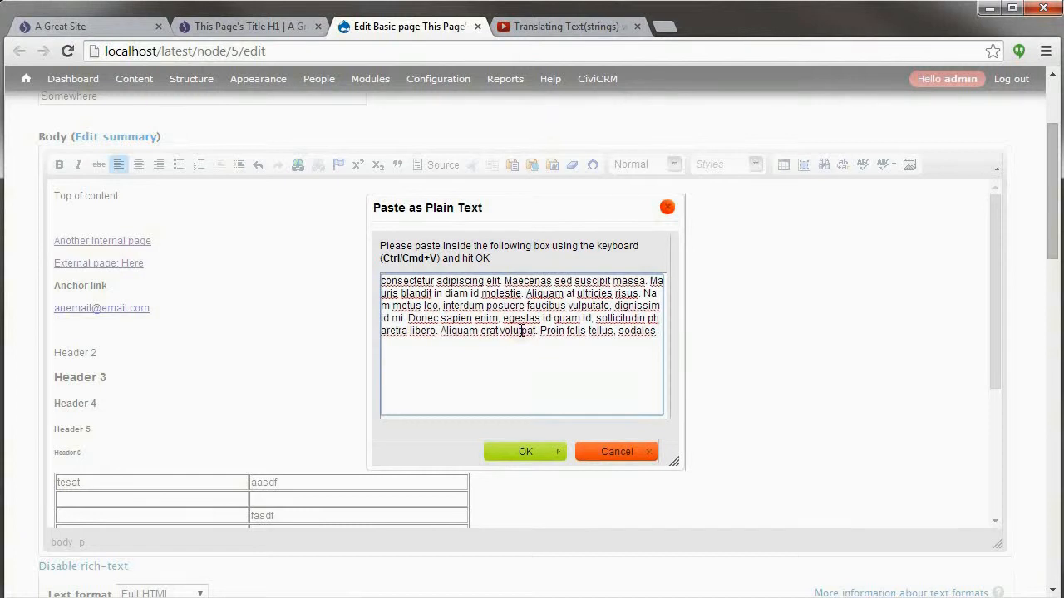
{"action": "left_click", "coordinate": [517, 452]}
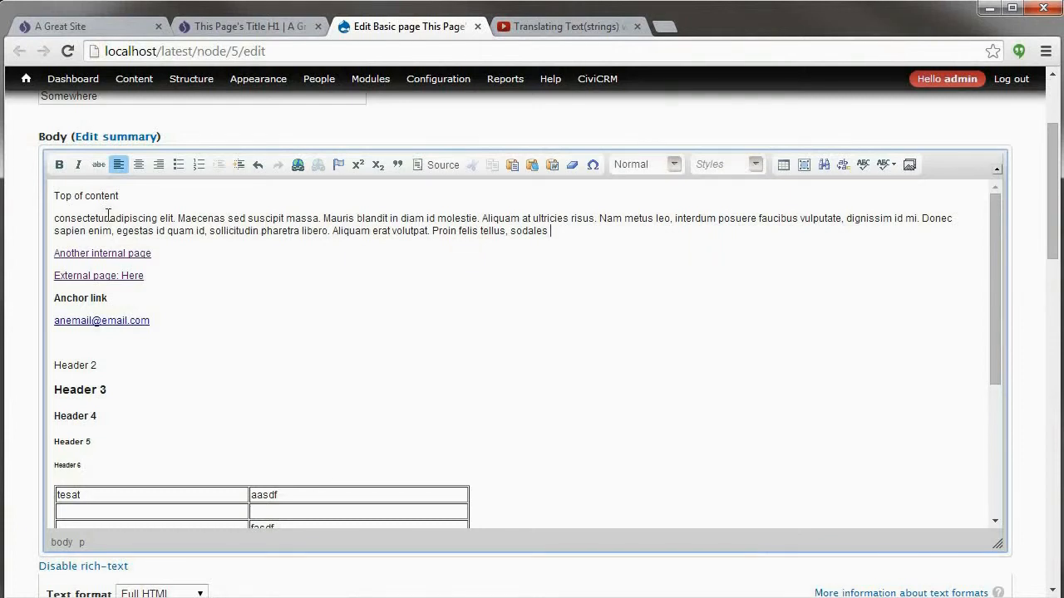
Step: Delete the pasted plain-text paragraph below "Top of content"
{"action": "triple_click", "coordinate": [54, 221]}
{"action": "key", "text": "ctrl+c"}
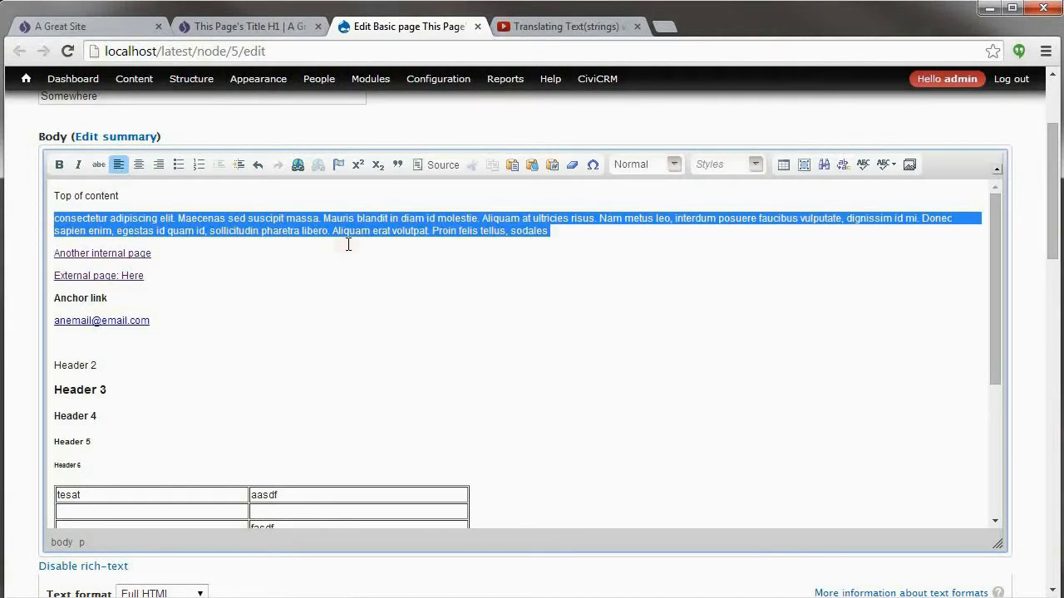
{"action": "key", "text": "Delete"}
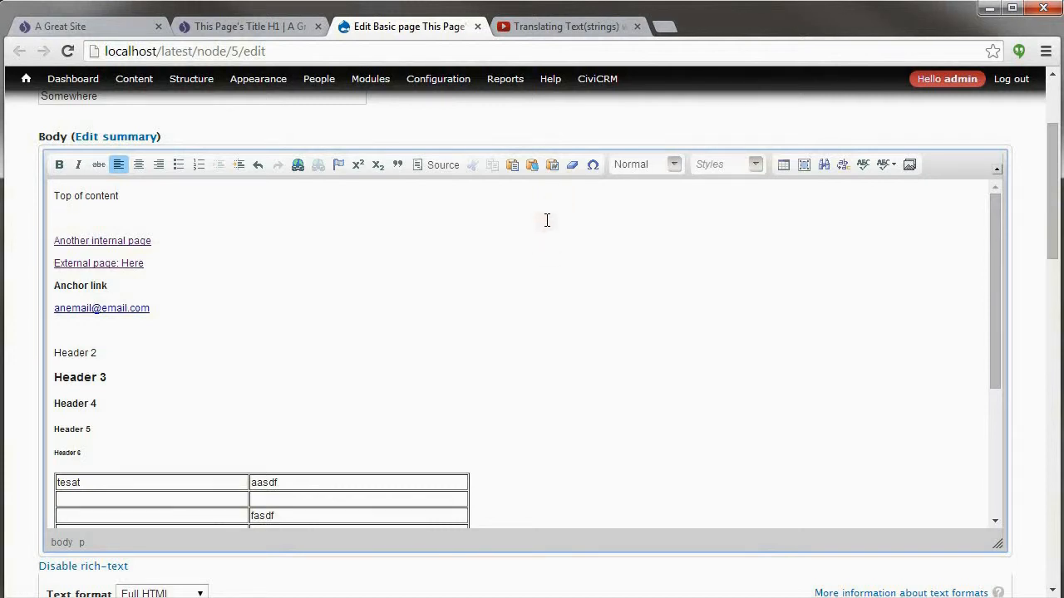
Step: Paste the formatted "consectetur adipiscing elit" paragraph below "Top of content" with the Paste from Word command
{"action": "left_click", "coordinate": [552, 165]}
{"action": "key", "text": "ctrl+v"}
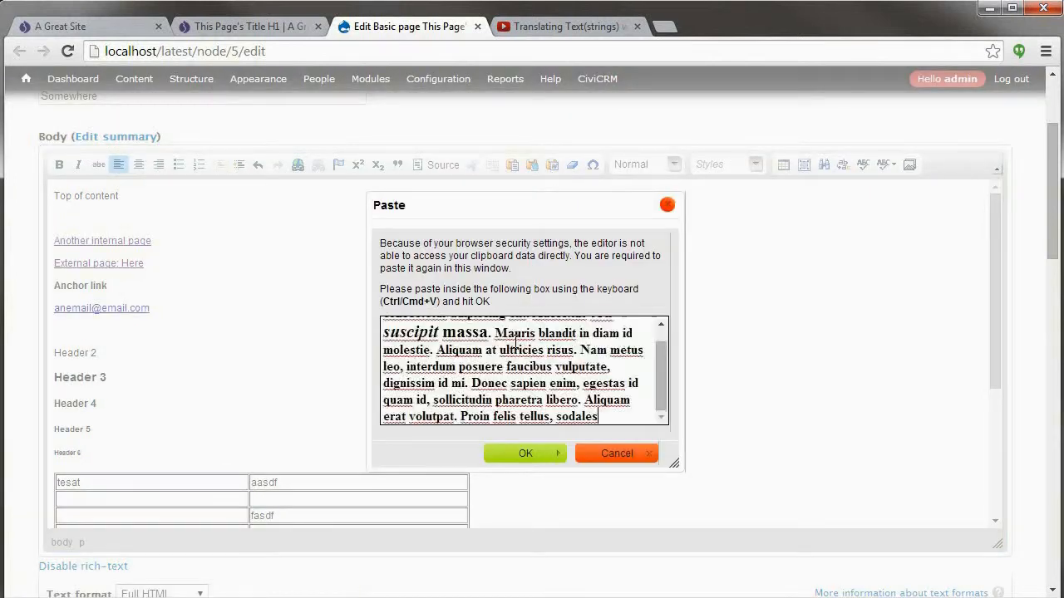
{"action": "left_click", "coordinate": [529, 452]}
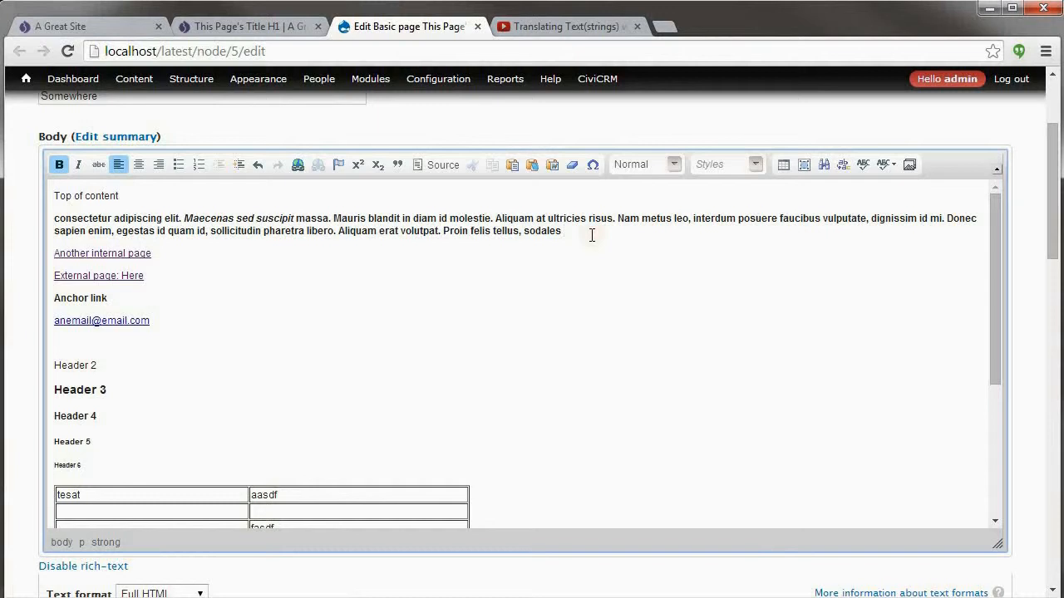
Step: Remove all formatting from the pasted paragraph below "Top of content"
{"action": "left_click_drag", "start_coordinate": [592, 235], "coordinate": [51, 221]}
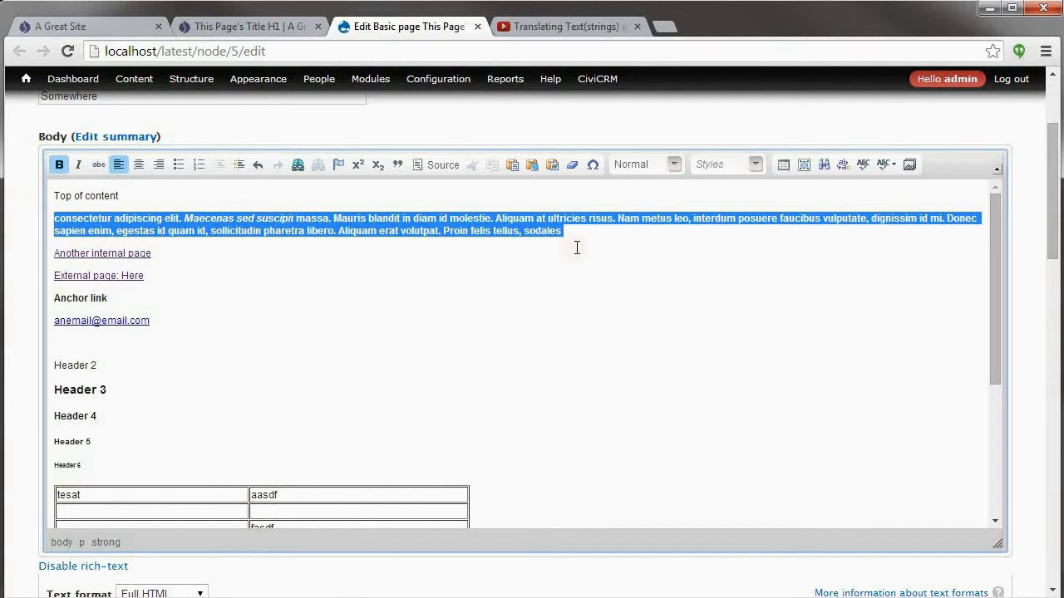
{"action": "left_click", "coordinate": [572, 169]}
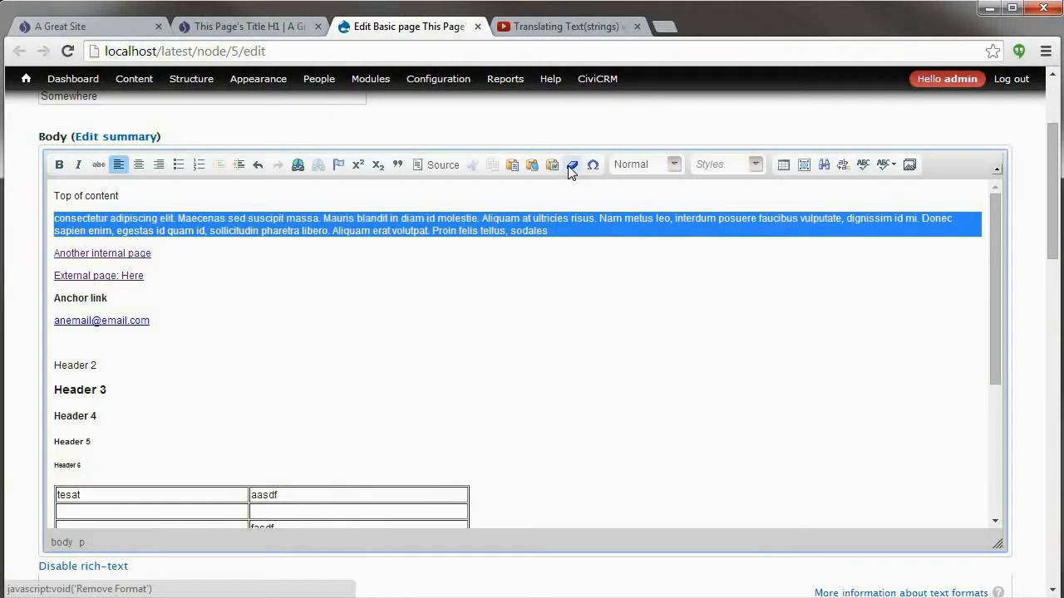
{"action": "left_click", "coordinate": [599, 252]}
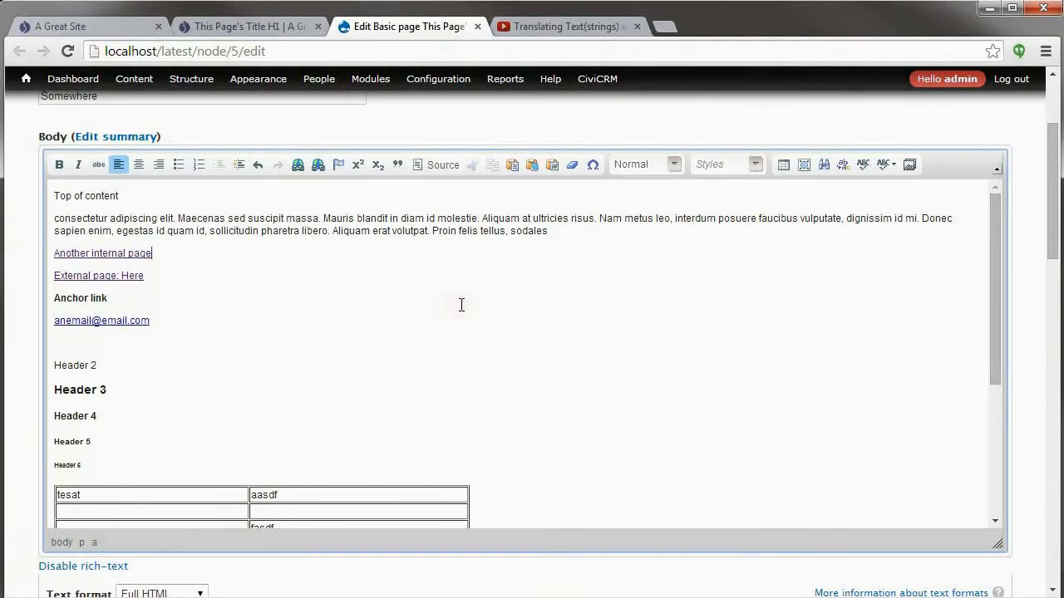
Step: Apply the Heading 2 paragraph format to the "Header 2" line
{"action": "left_click", "coordinate": [673, 166]}
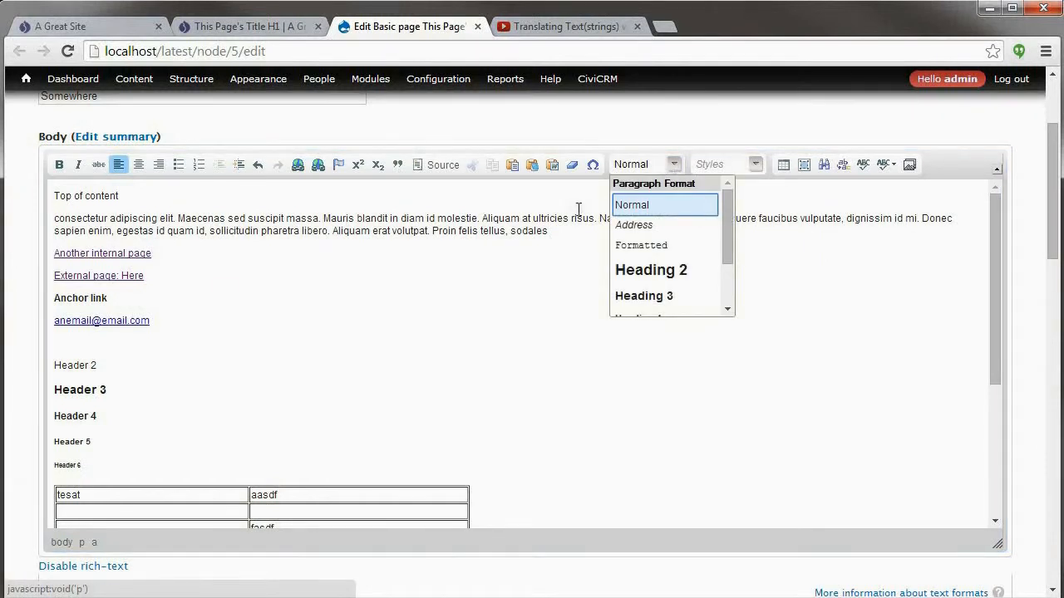
{"action": "left_click_drag", "start_coordinate": [119, 382], "coordinate": [47, 364]}
{"action": "left_click", "coordinate": [51, 366]}
{"action": "left_click", "coordinate": [675, 165]}
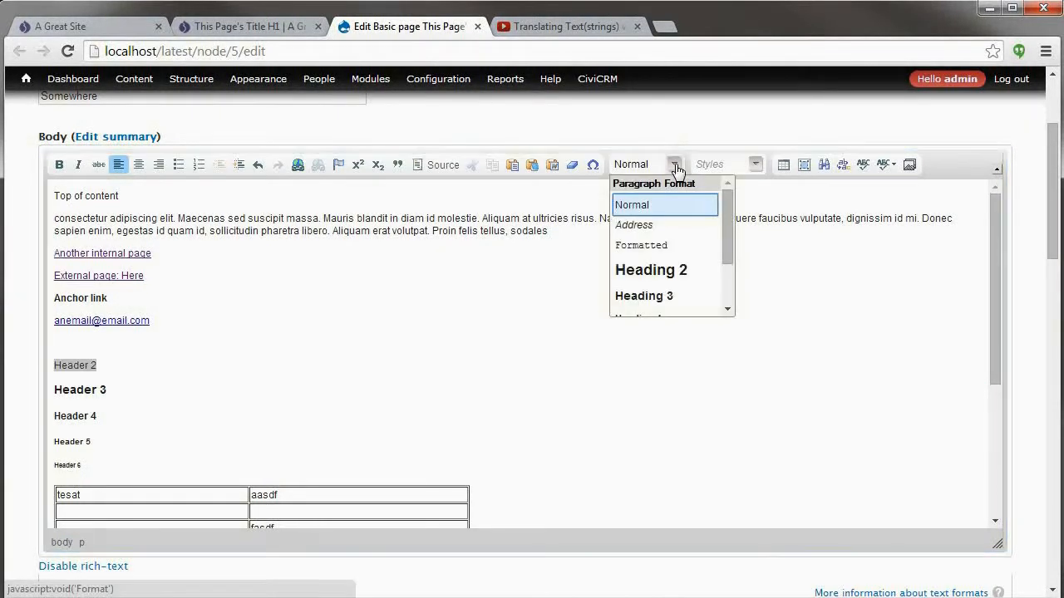
{"action": "left_click_drag", "start_coordinate": [728, 208], "coordinate": [728, 266]}
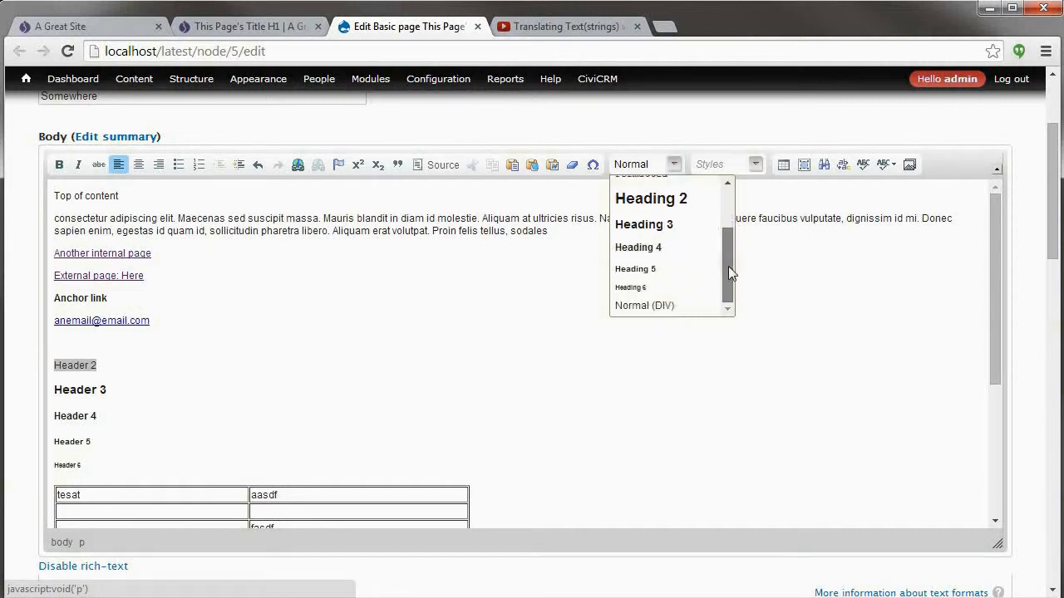
{"action": "left_click", "coordinate": [686, 209]}
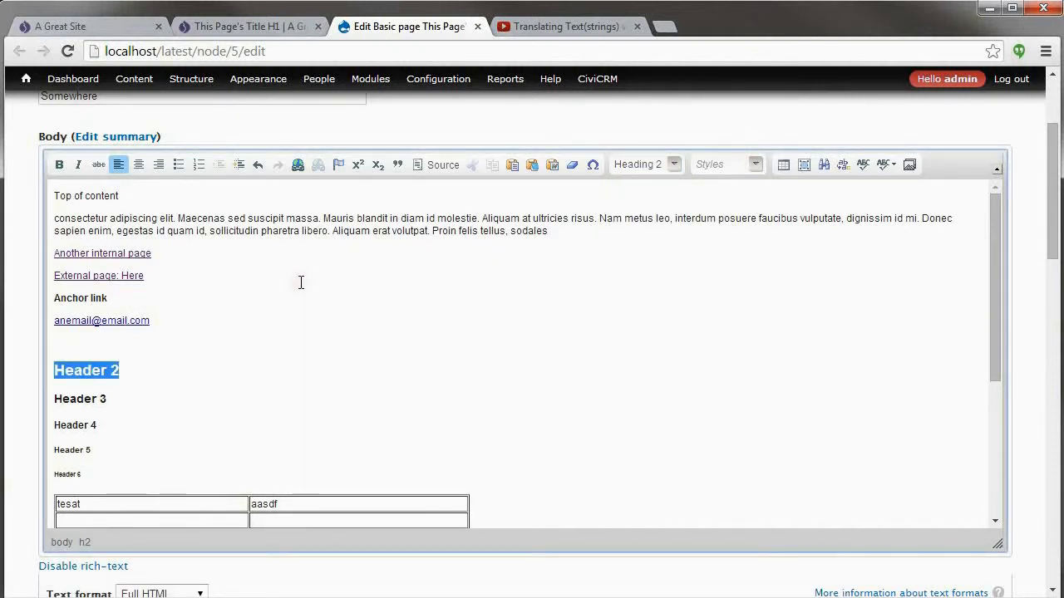
Step: View the published page in the other browser tab and examine its H1 title
{"action": "left_click", "coordinate": [250, 27]}
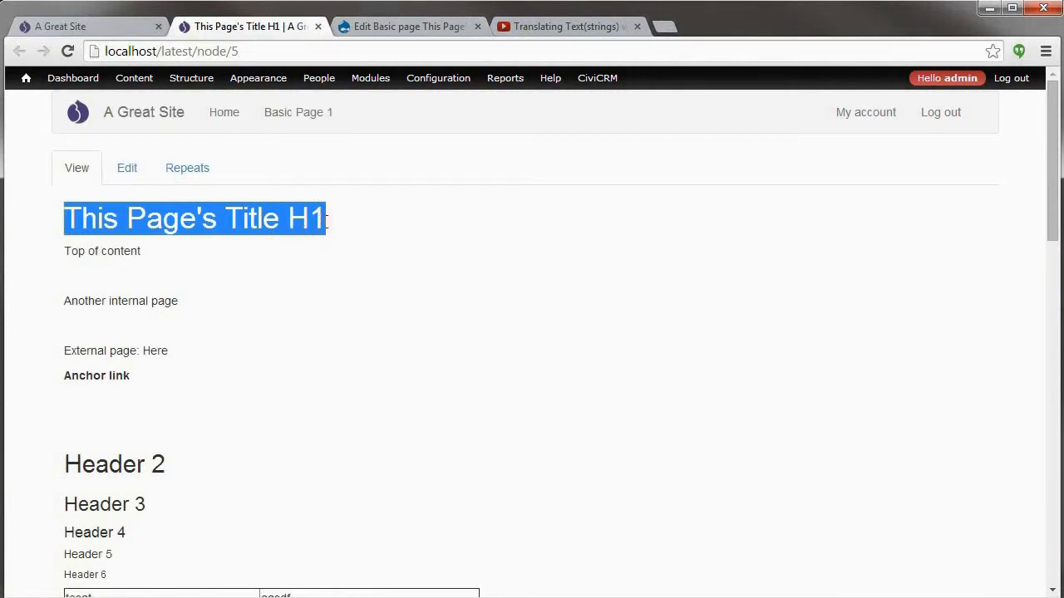
{"action": "left_click", "coordinate": [326, 217]}
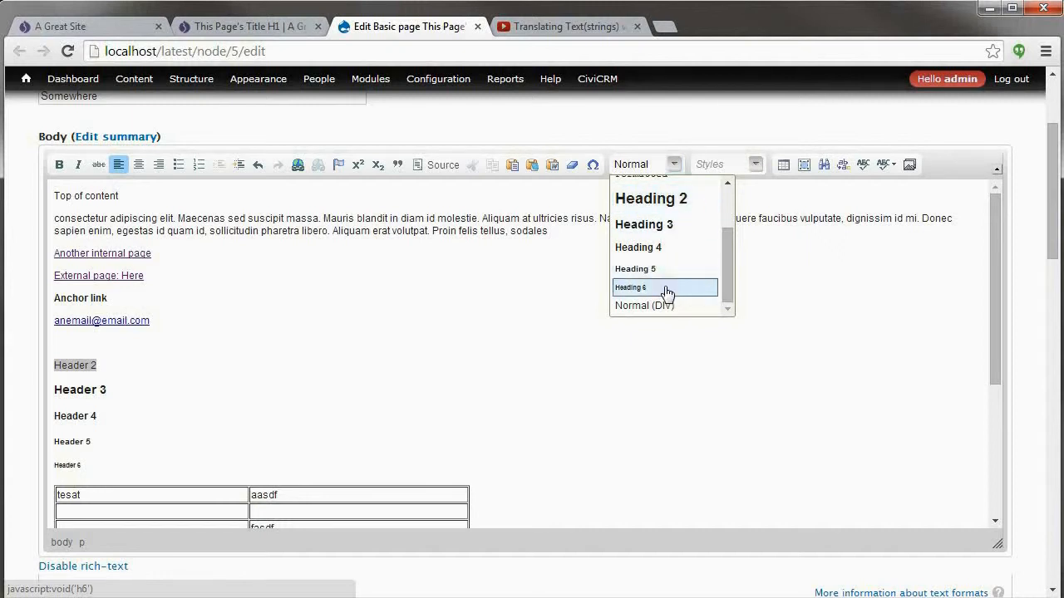
Step: Choose Heading 2 as the paragraph format for the selected "Header 2" text and deselect it
{"action": "left_click", "coordinate": [686, 207]}
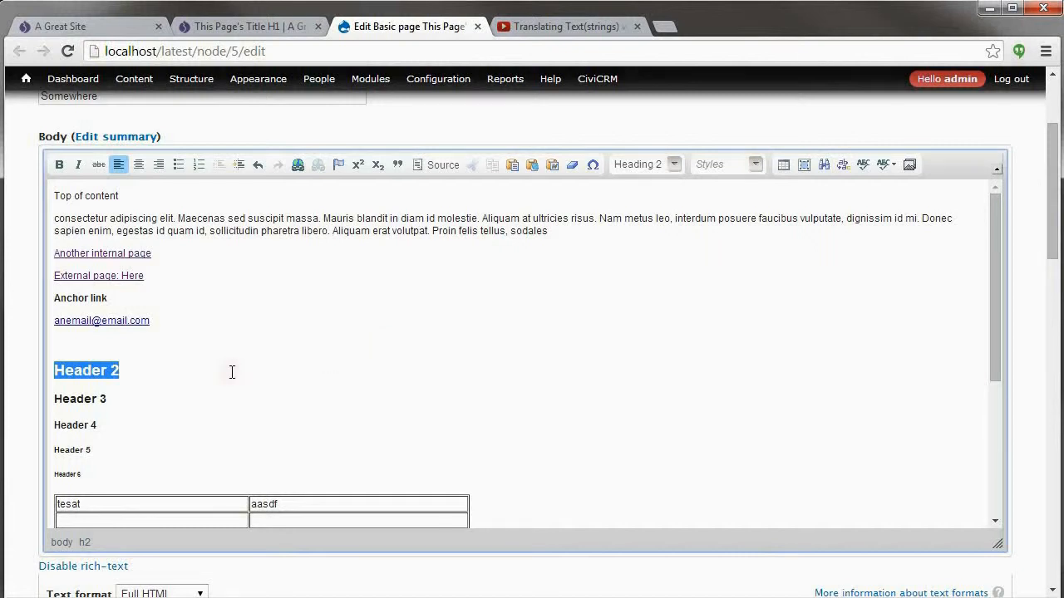
{"action": "left_click", "coordinate": [544, 218]}
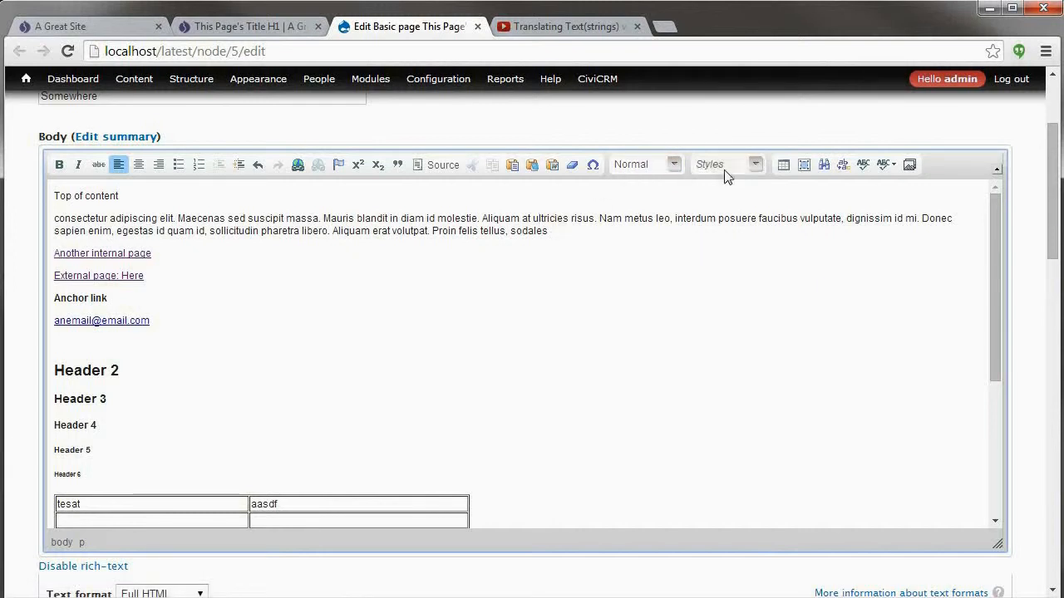
Step: Try the Big inline style on "Aliquam at ultri" in the pasted paragraph, and remove it again
{"action": "left_click_drag", "start_coordinate": [482, 218], "coordinate": [549, 219]}
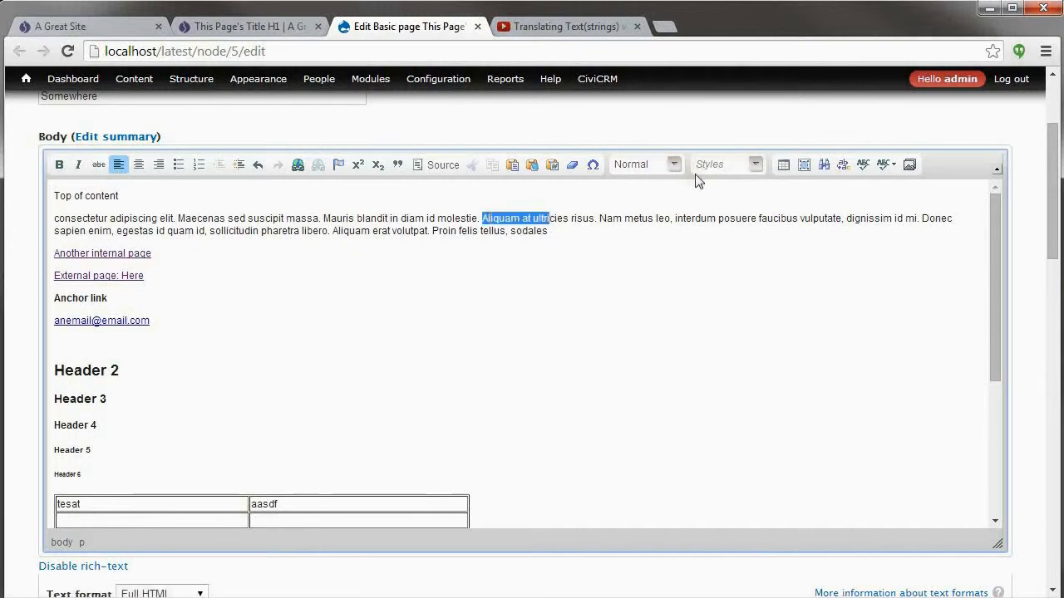
{"action": "left_click", "coordinate": [715, 165]}
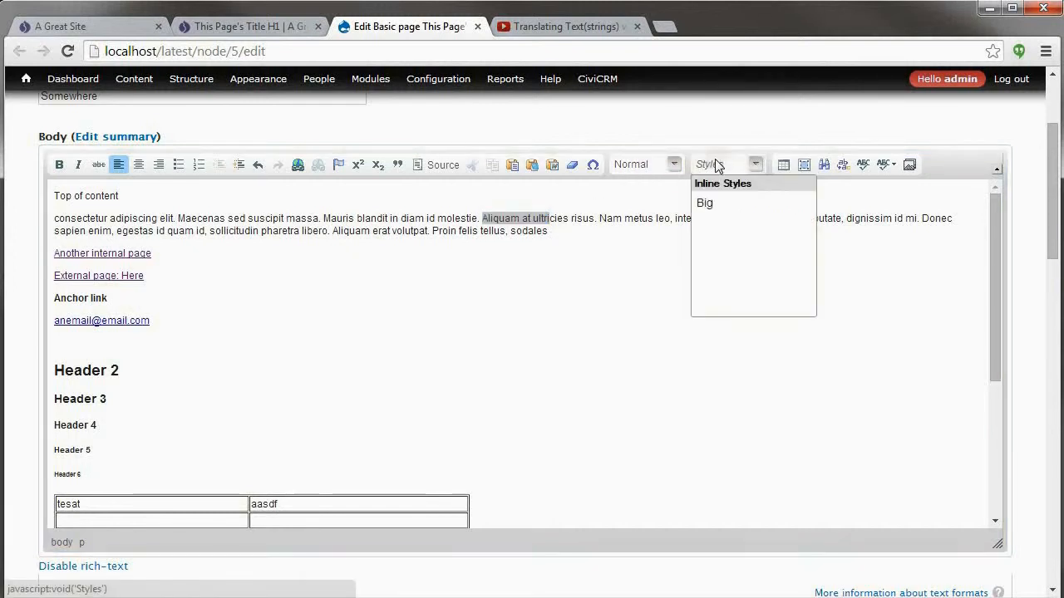
{"action": "left_click", "coordinate": [733, 213]}
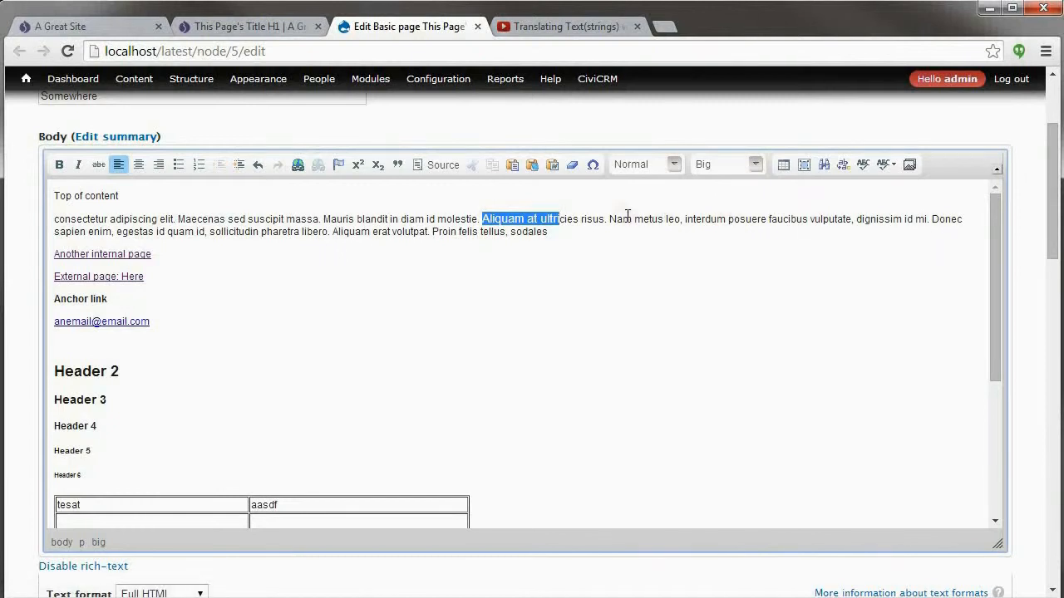
{"action": "left_click", "coordinate": [717, 171]}
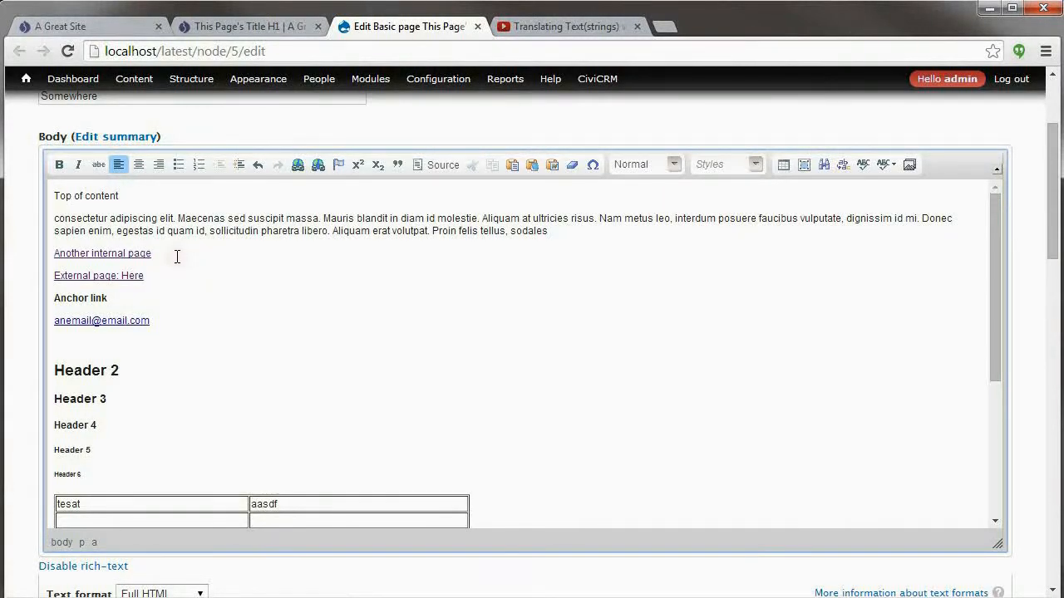
Step: Set the "Another internal page" link to the internal path "Another basic page (node/3)", looked up with "page"
{"action": "left_click_drag", "start_coordinate": [171, 253], "coordinate": [51, 252]}
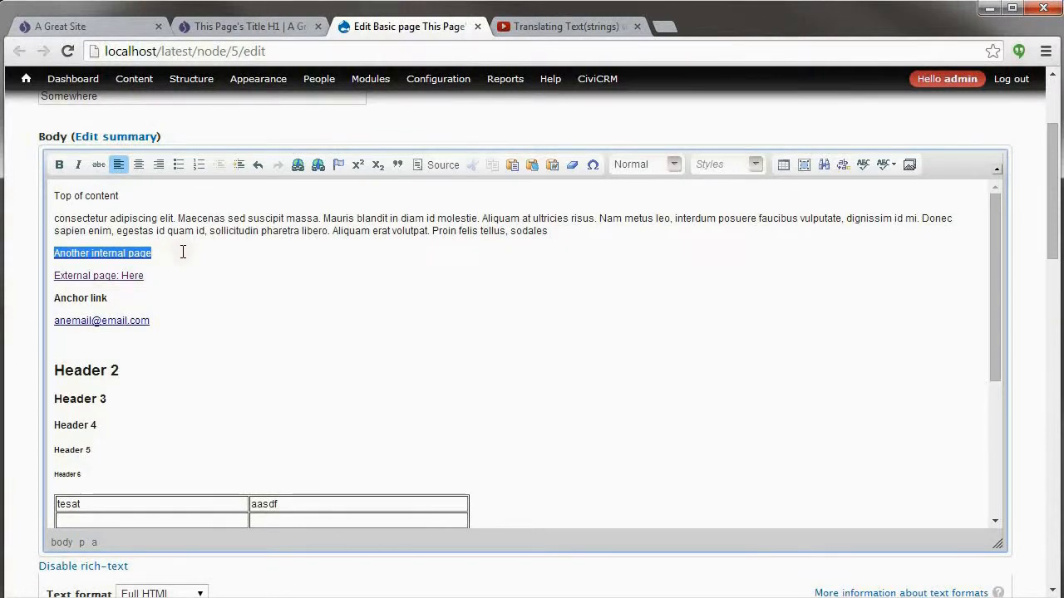
{"action": "left_click", "coordinate": [298, 166]}
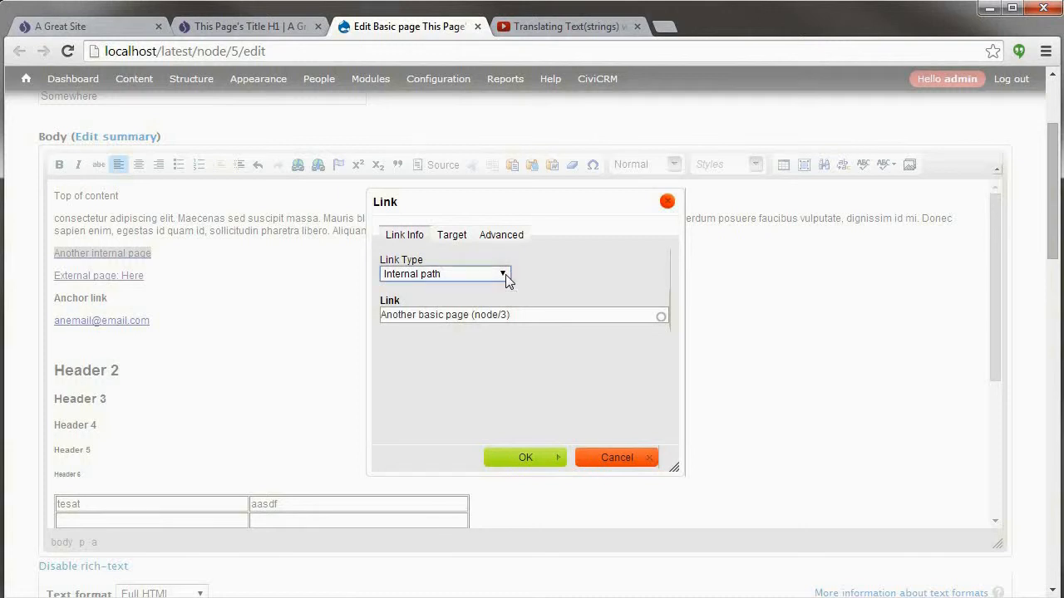
{"action": "left_click", "coordinate": [503, 274]}
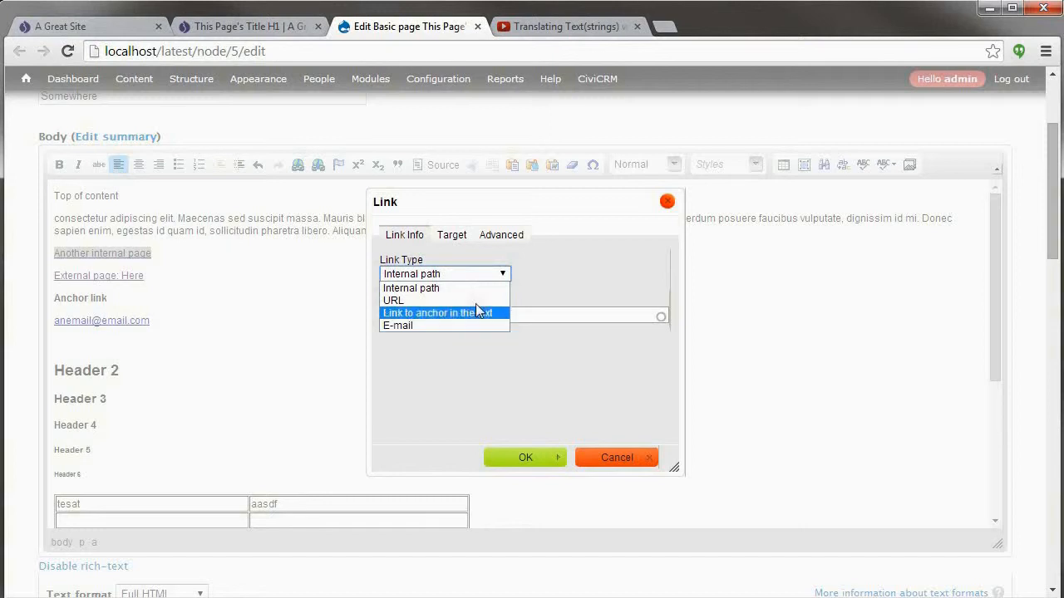
{"action": "left_click", "coordinate": [474, 288]}
{"action": "left_click_drag", "start_coordinate": [530, 315], "coordinate": [394, 342]}
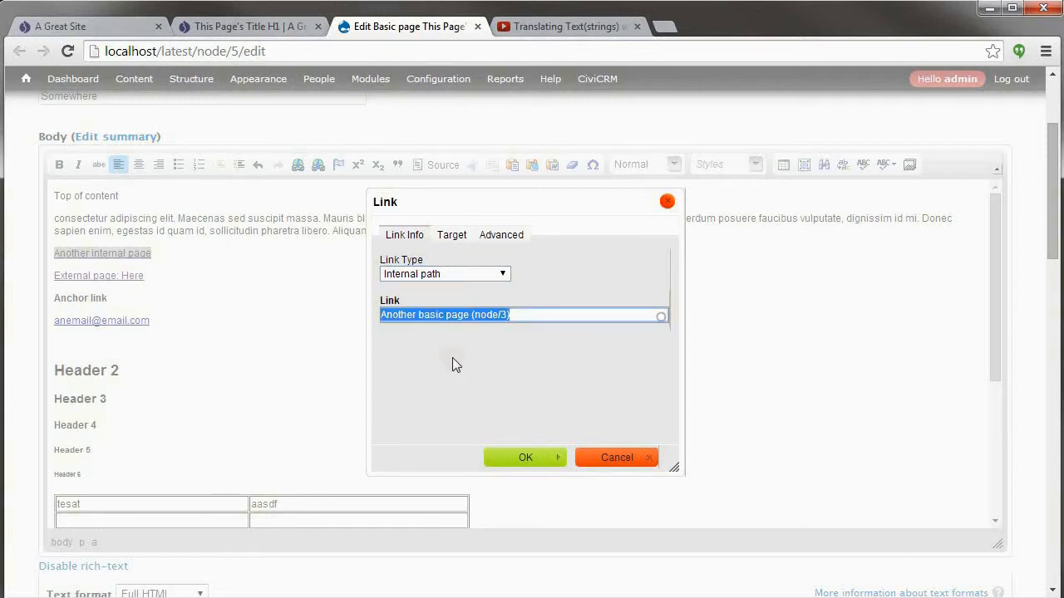
{"action": "type", "text": "page"}
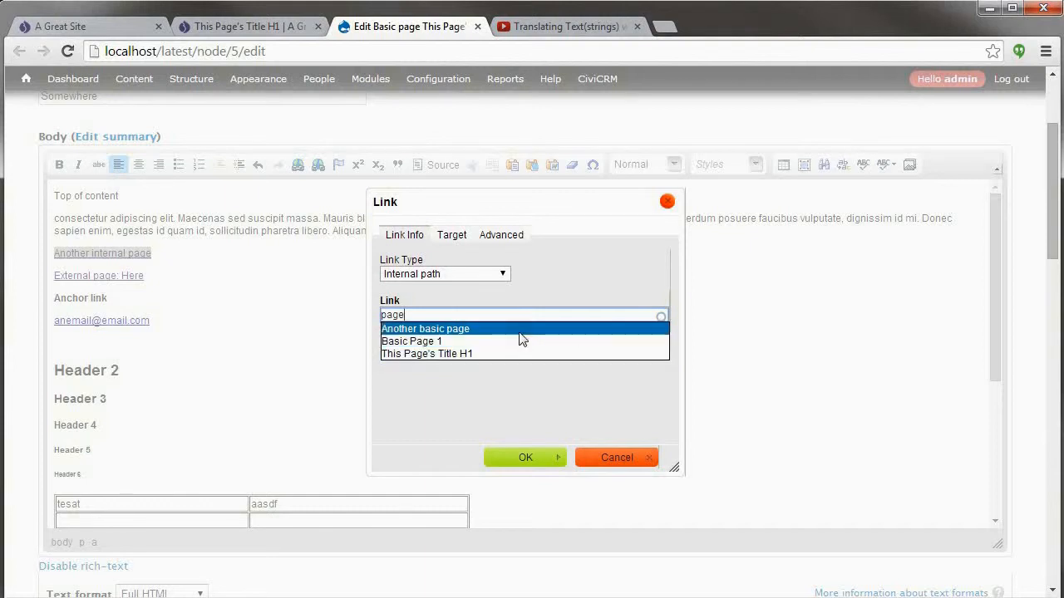
{"action": "left_click", "coordinate": [533, 333]}
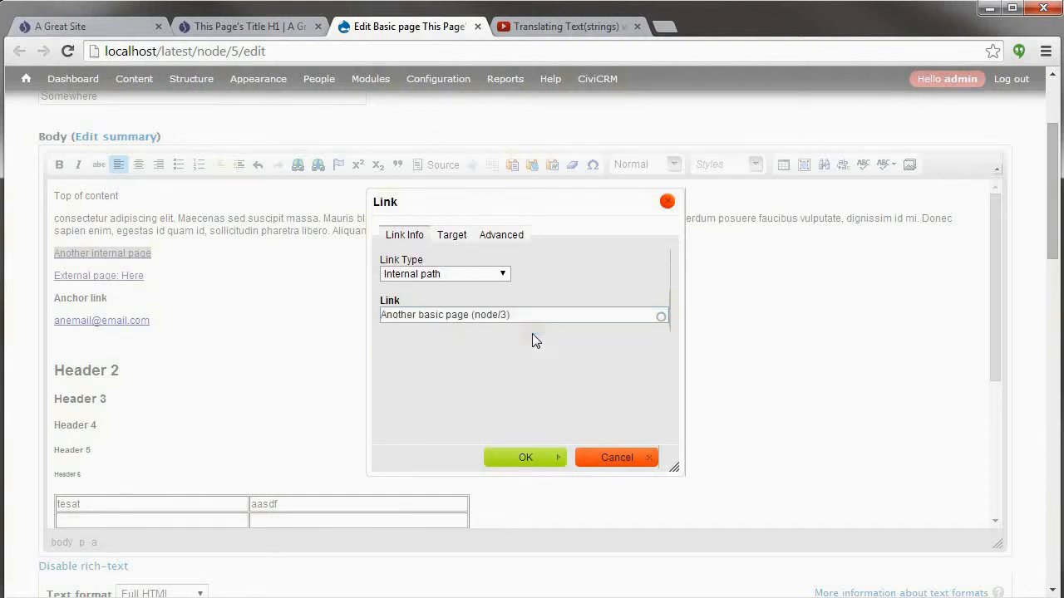
{"action": "left_click", "coordinate": [524, 457]}
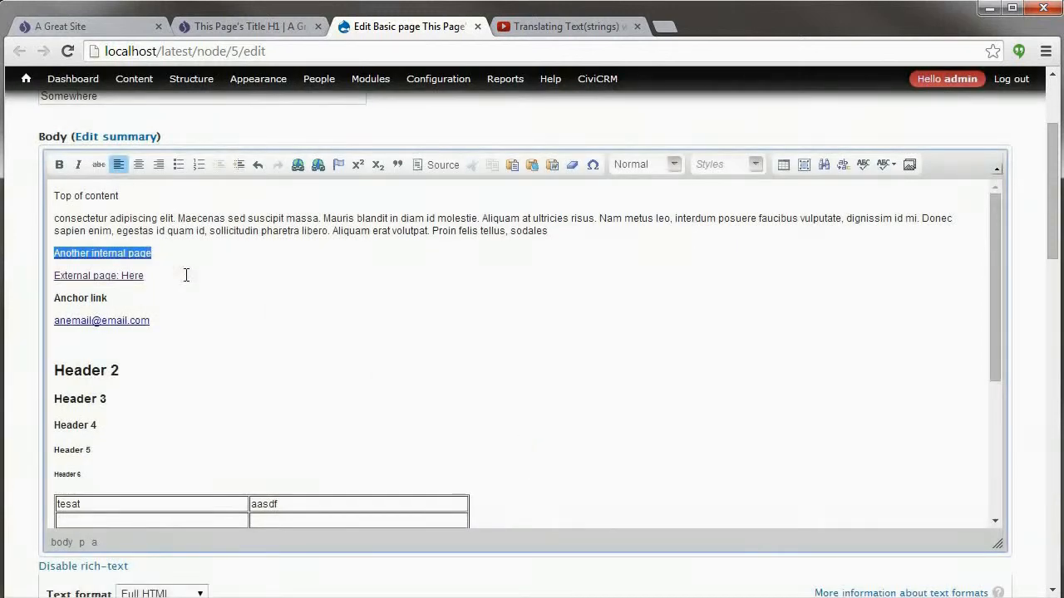
{"action": "left_click", "coordinate": [141, 275]}
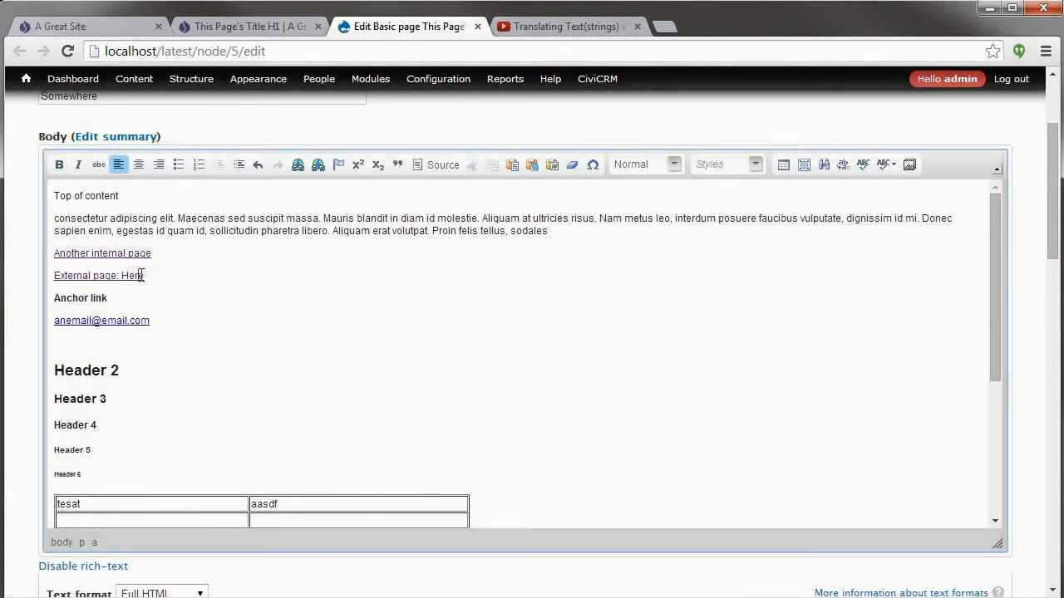
{"action": "left_click", "coordinate": [298, 165]}
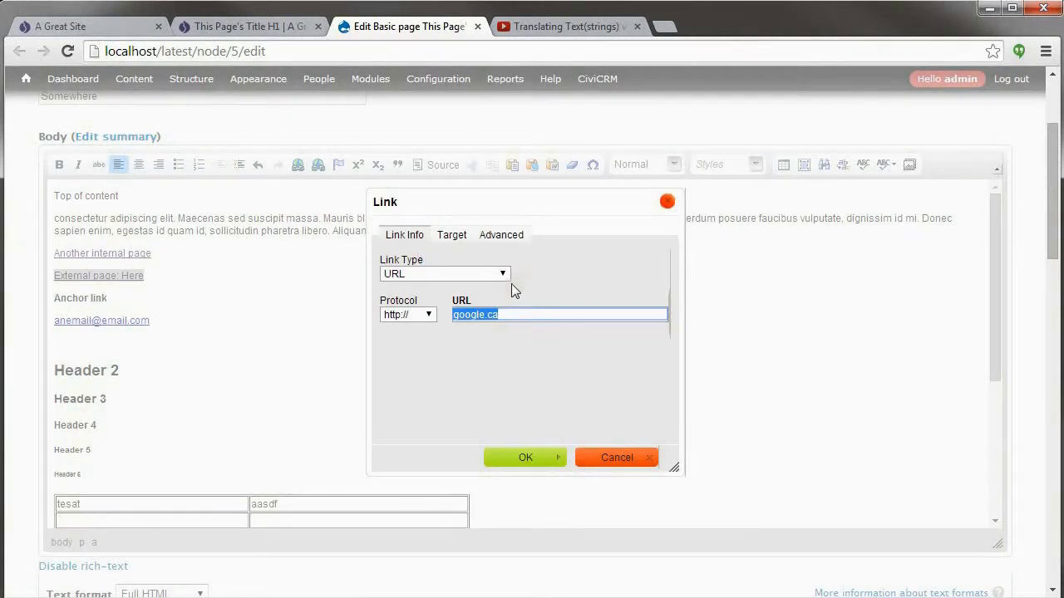
{"action": "key", "text": "BackSpace"}
{"action": "type", "text": "bigpixel."}
{"action": "left_click", "coordinate": [432, 316]}
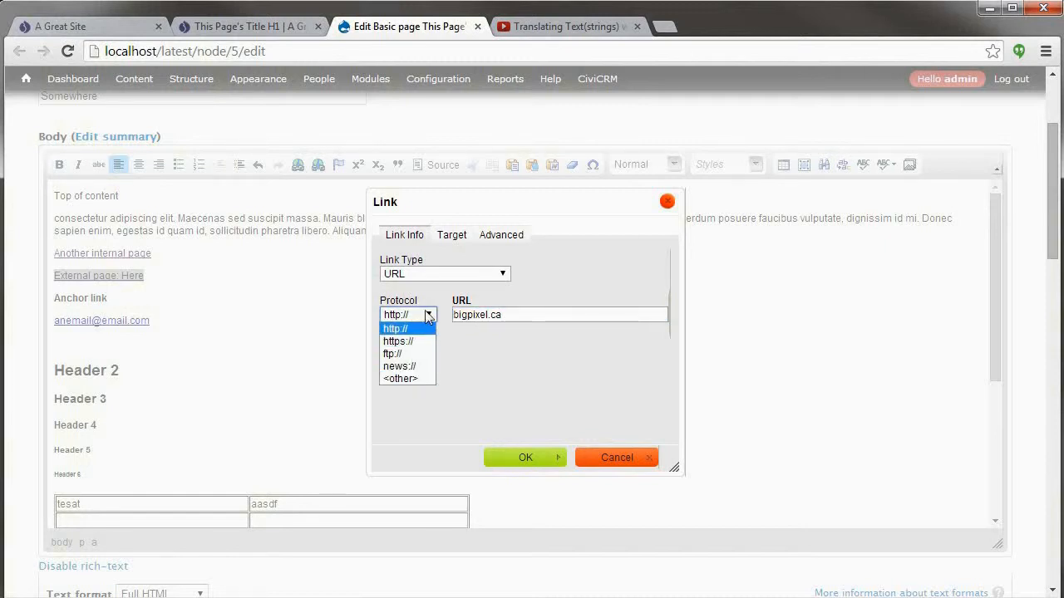
{"action": "left_click", "coordinate": [418, 329]}
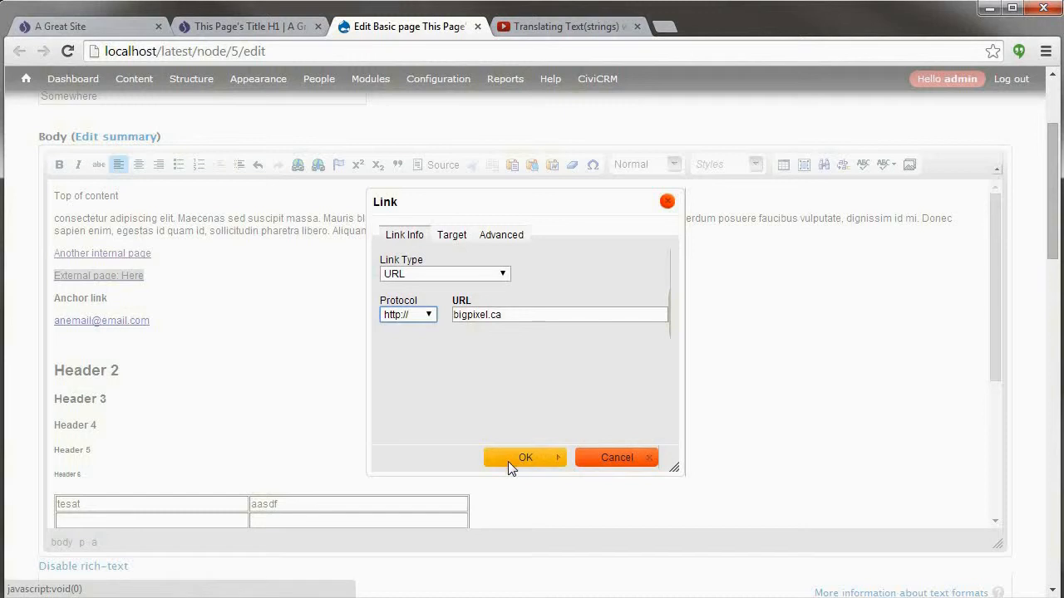
{"action": "left_click", "coordinate": [508, 458]}
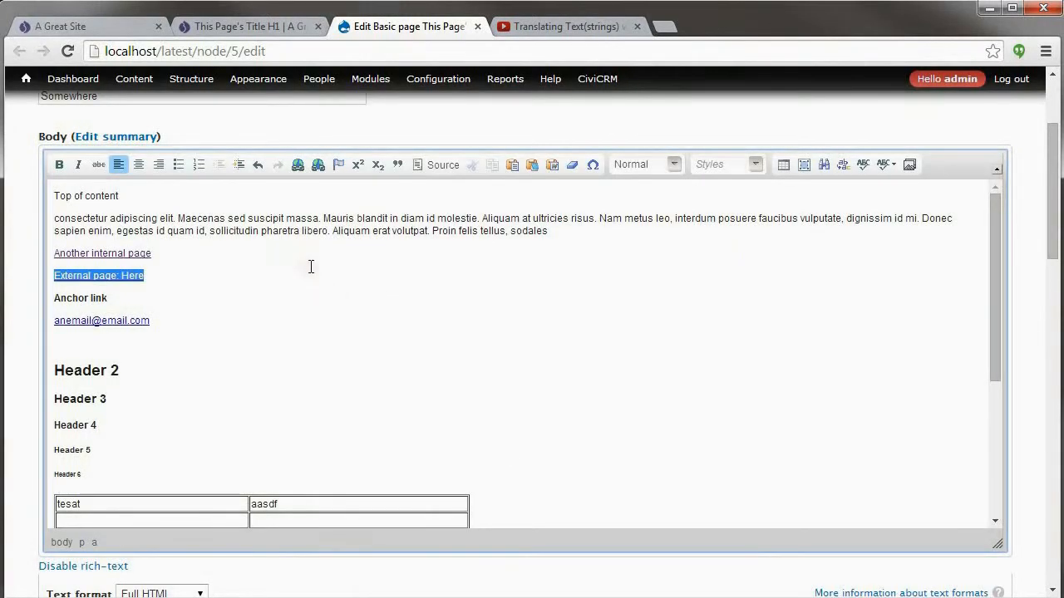
Step: Link the "Anchor link" text to the in-text anchor named "Anchor 2"
{"action": "left_click_drag", "start_coordinate": [109, 297], "coordinate": [53, 298]}
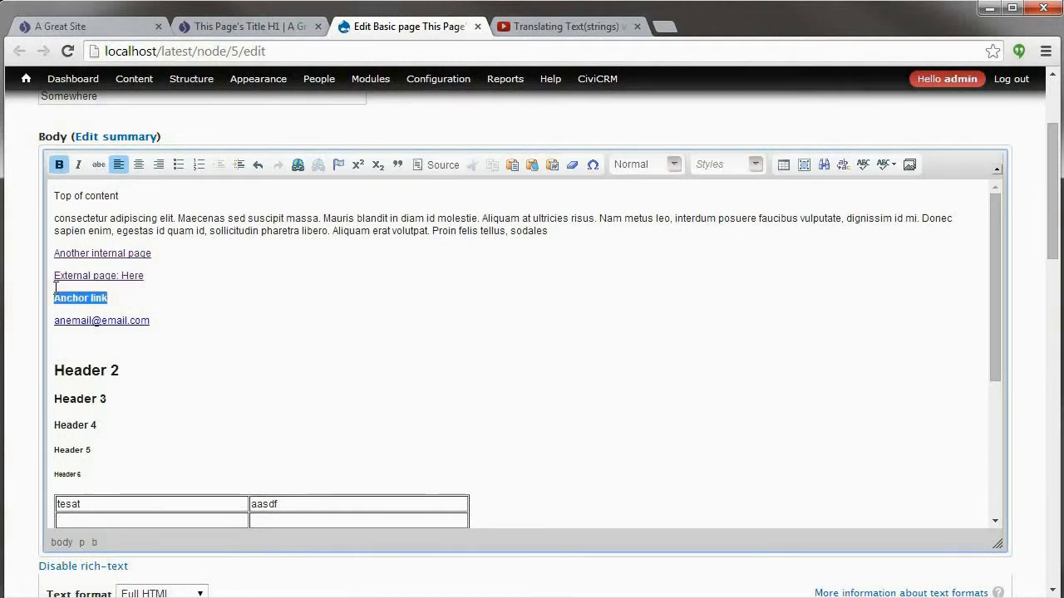
{"action": "left_click", "coordinate": [298, 165]}
{"action": "left_click", "coordinate": [436, 274]}
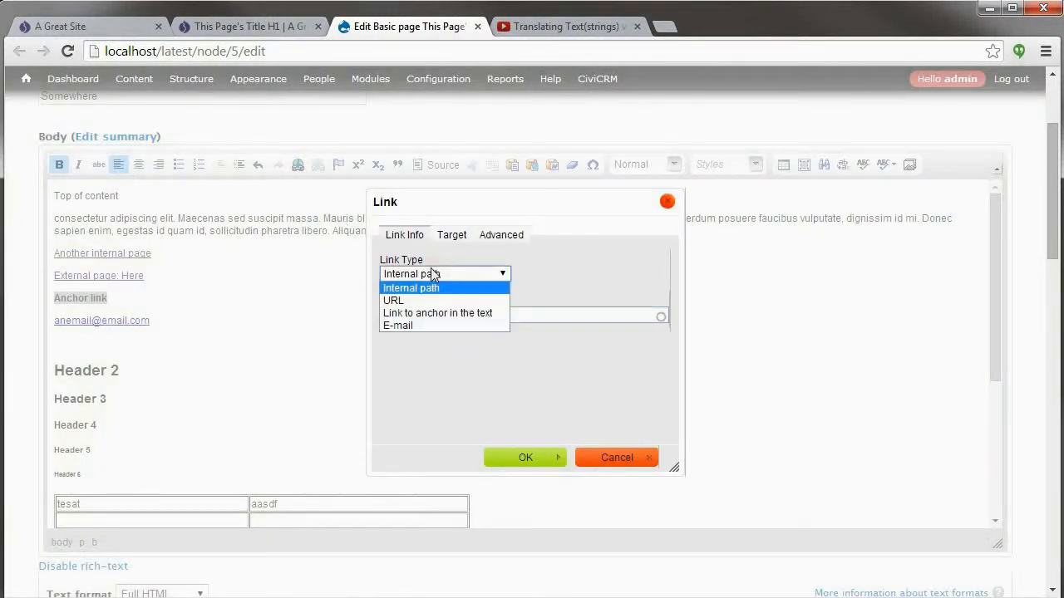
{"action": "left_click", "coordinate": [415, 313]}
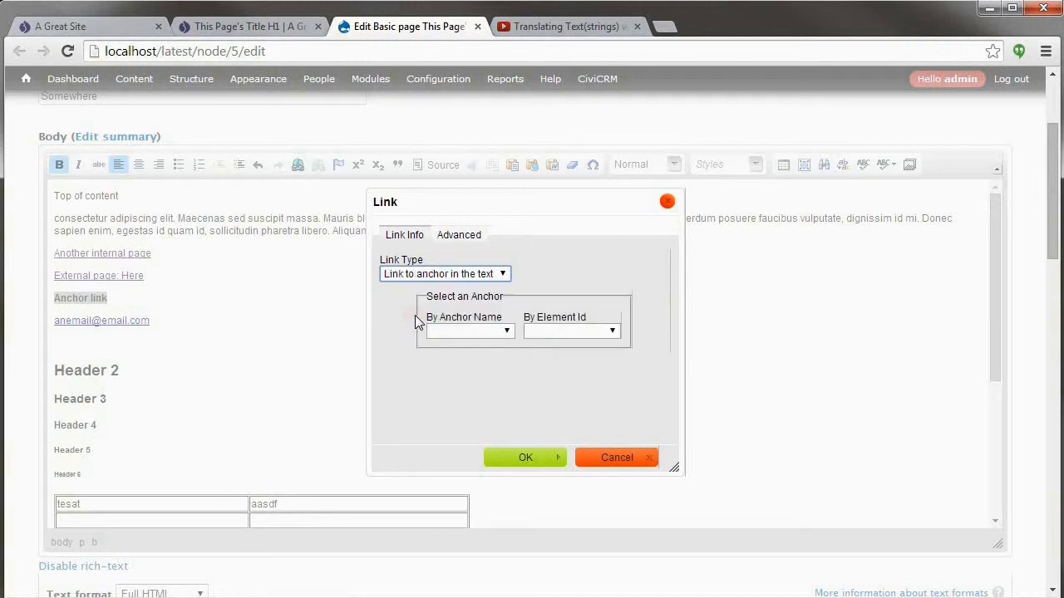
{"action": "left_click", "coordinate": [462, 330]}
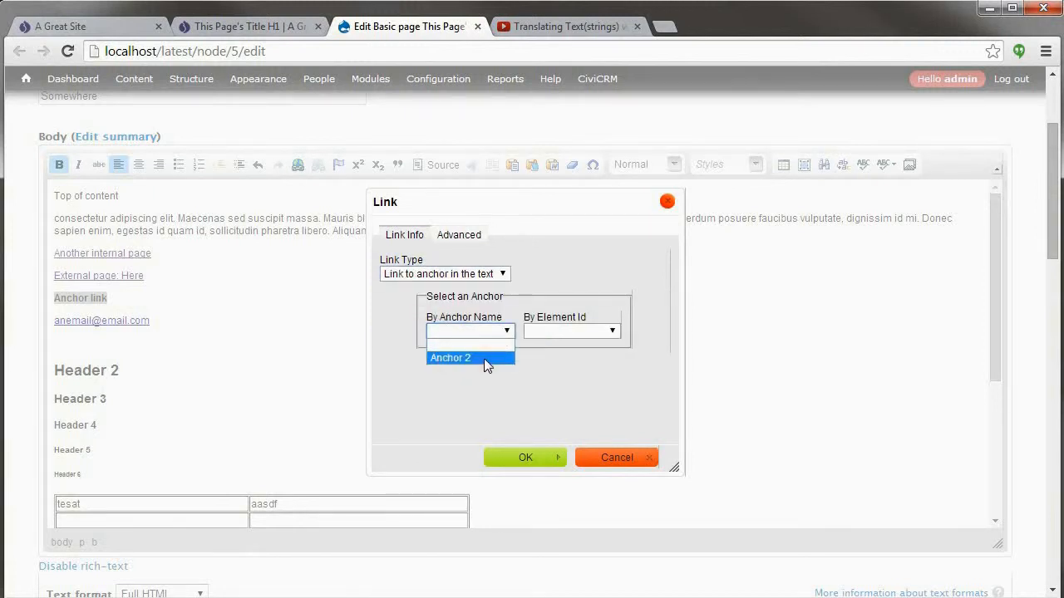
{"action": "left_click", "coordinate": [484, 358]}
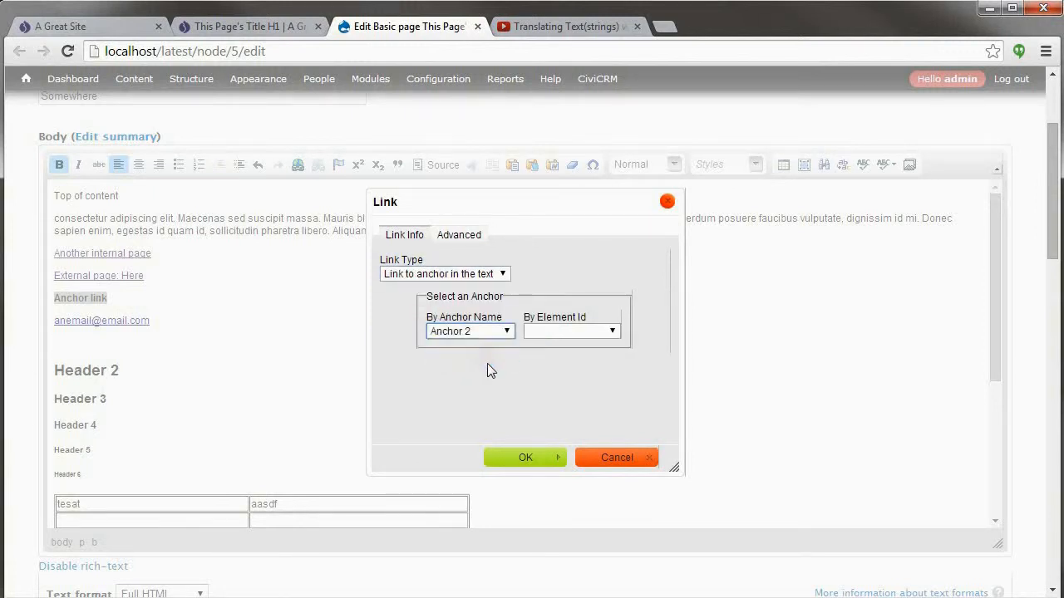
{"action": "left_click", "coordinate": [504, 456]}
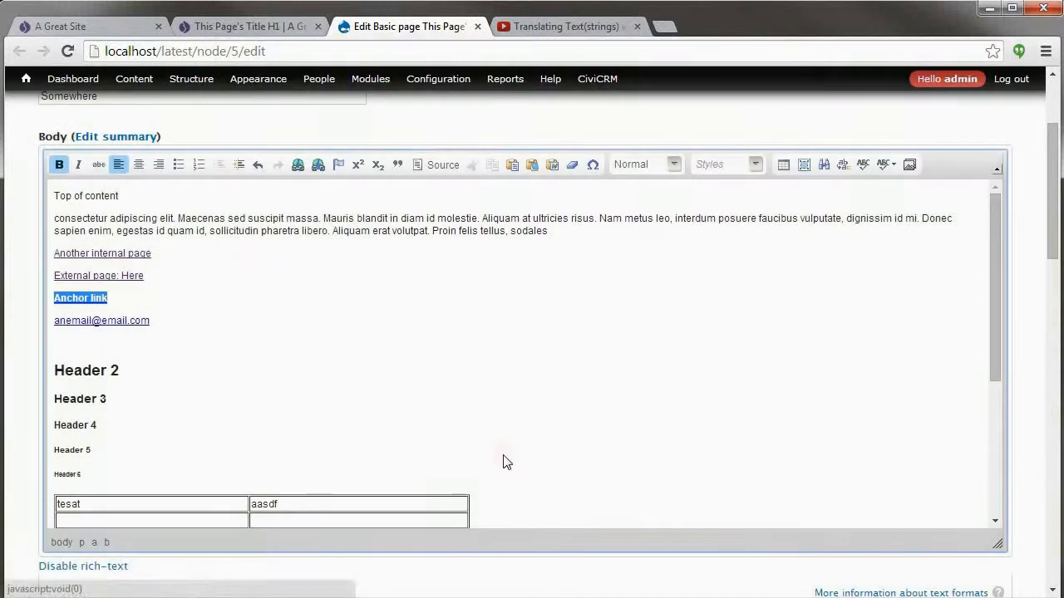
Step: Try inserting an anchor named "toppage" before "Top of content", and delete it again
{"action": "left_click", "coordinate": [56, 196]}
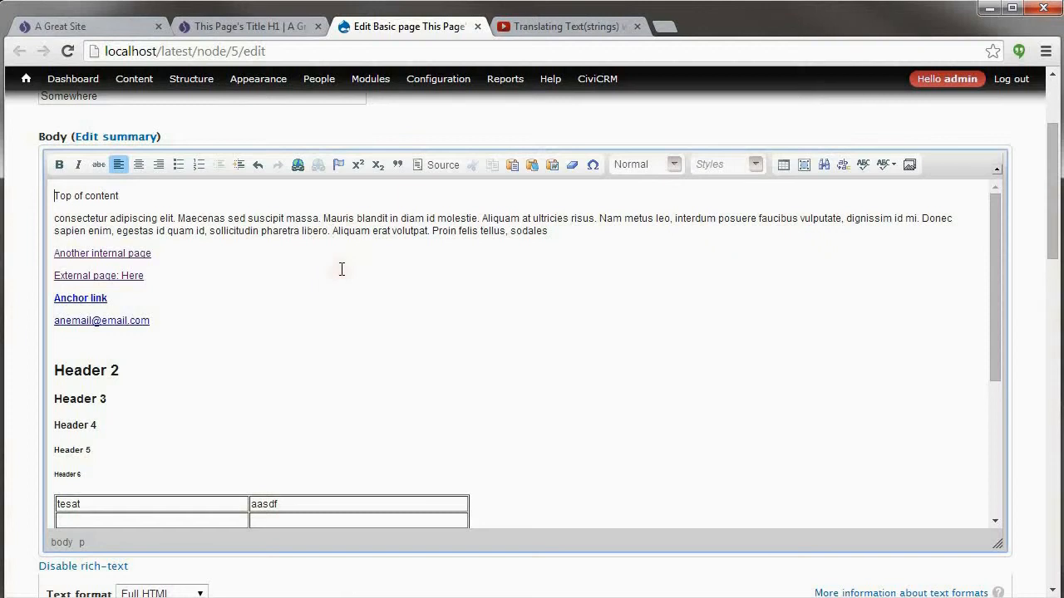
{"action": "left_click", "coordinate": [337, 166]}
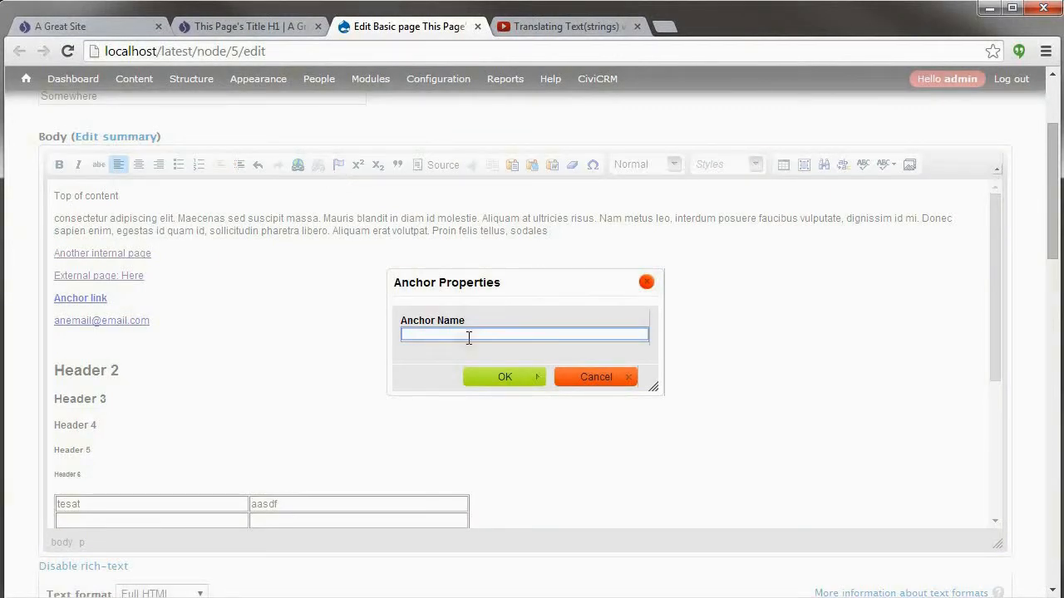
{"action": "type", "text": "toppage"}
{"action": "left_click", "coordinate": [482, 378]}
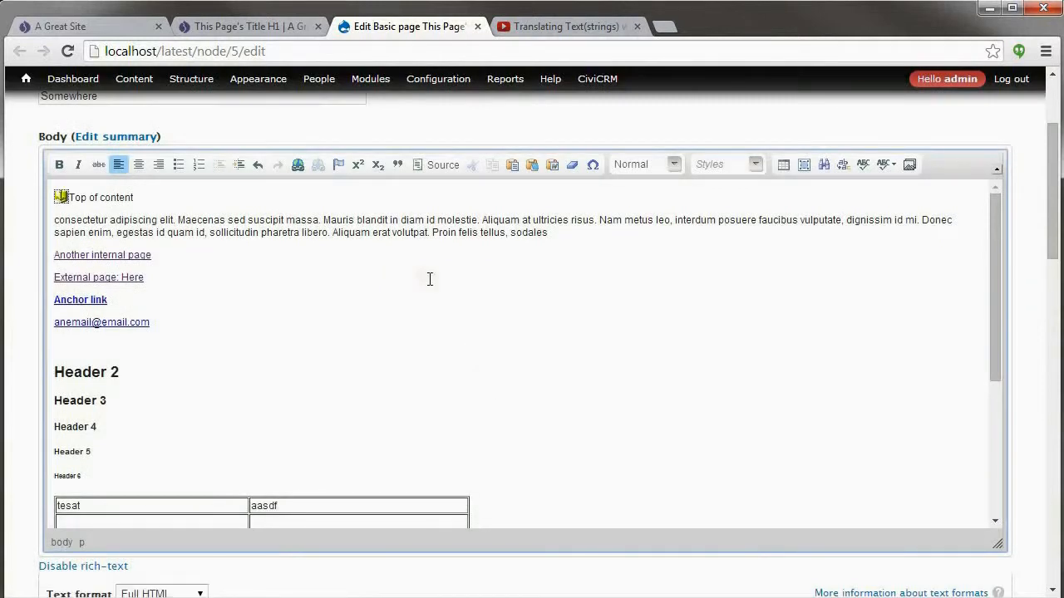
{"action": "left_click", "coordinate": [62, 197]}
{"action": "key", "text": "Delete"}
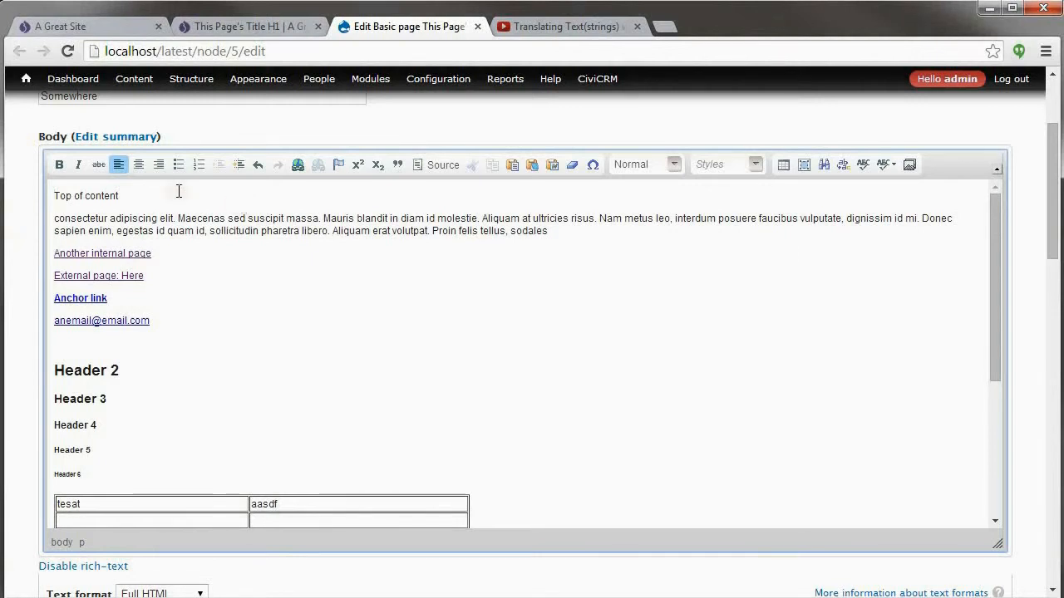
Step: Make the e-mail line an E-mail link, entering the contact's e-mail address, the message subject "subject" and the message body "body here"
{"action": "left_click", "coordinate": [157, 324]}
{"action": "left_click_drag", "start_coordinate": [157, 324], "coordinate": [44, 314]}
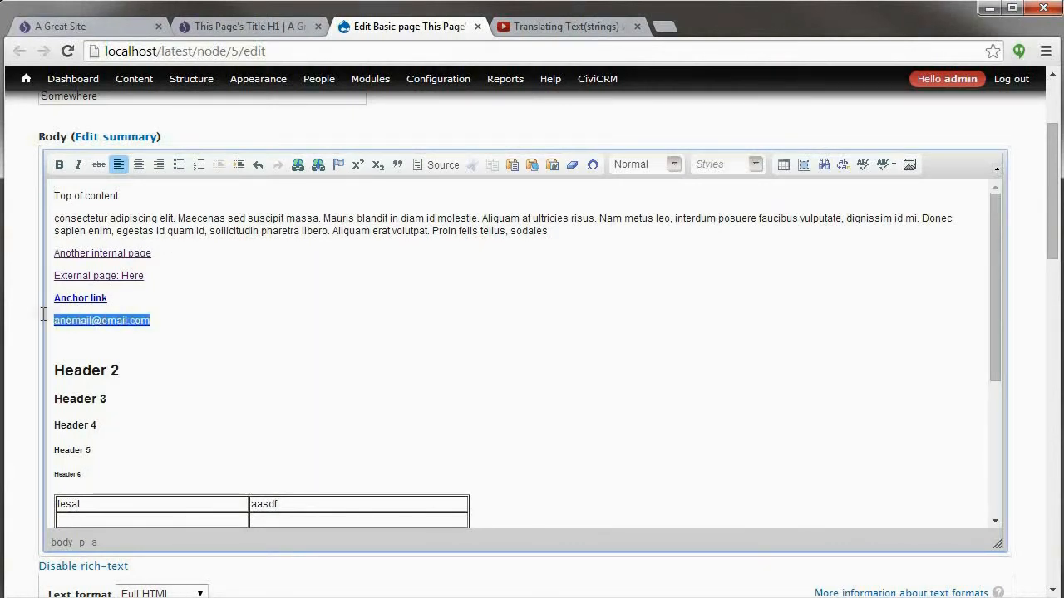
{"action": "left_click", "coordinate": [297, 165]}
{"action": "left_click", "coordinate": [462, 279]}
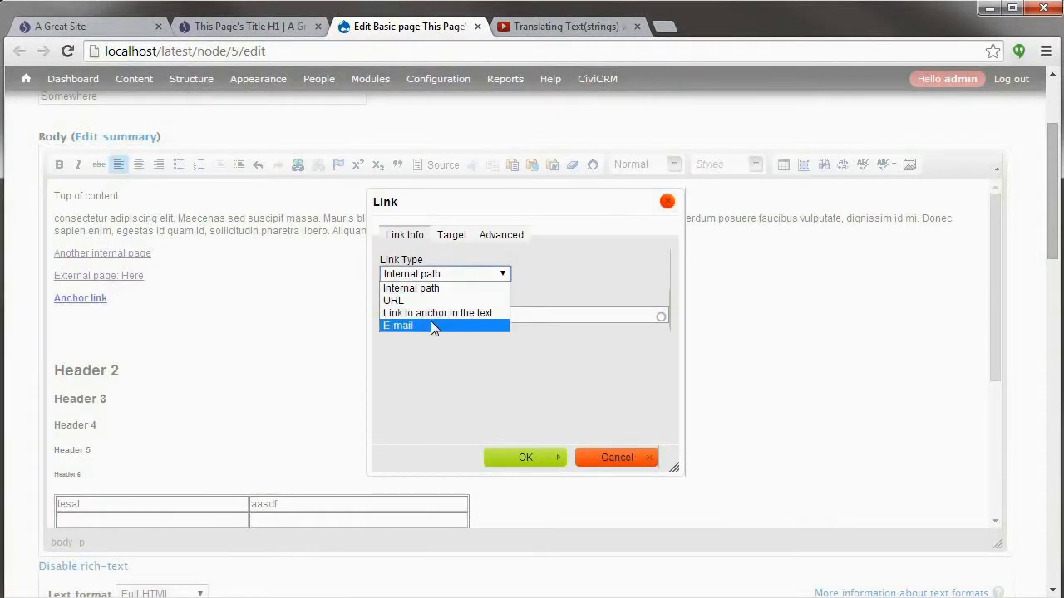
{"action": "left_click", "coordinate": [431, 322]}
{"action": "left_click", "coordinate": [448, 303]}
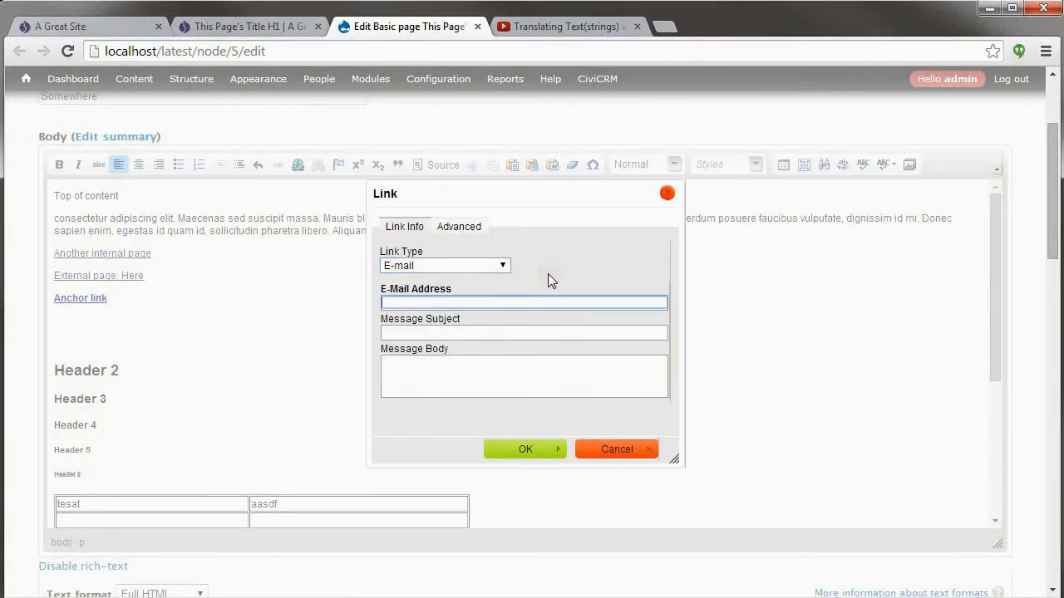
{"action": "type", "text": "email@email.com"}
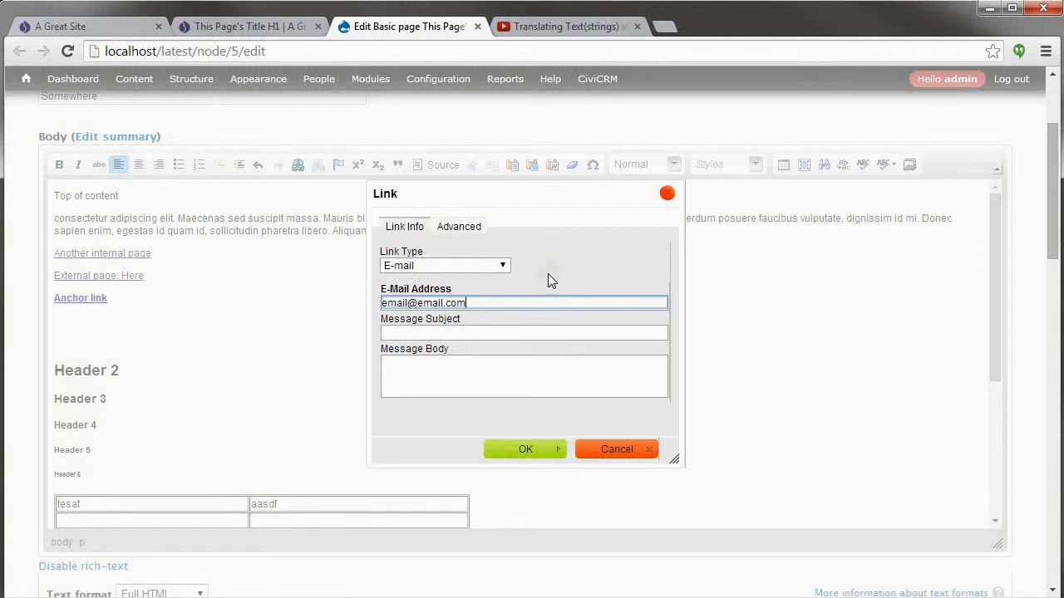
{"action": "key", "text": "Tab"}
{"action": "type", "text": "s"}
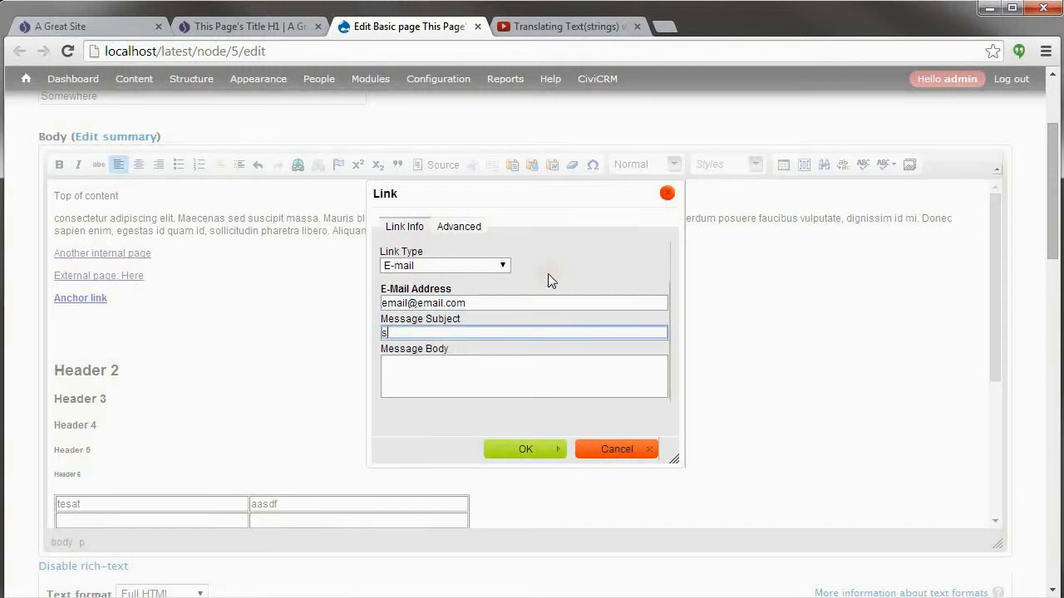
{"action": "type", "text": "ubject"}
{"action": "key", "text": "Tab"}
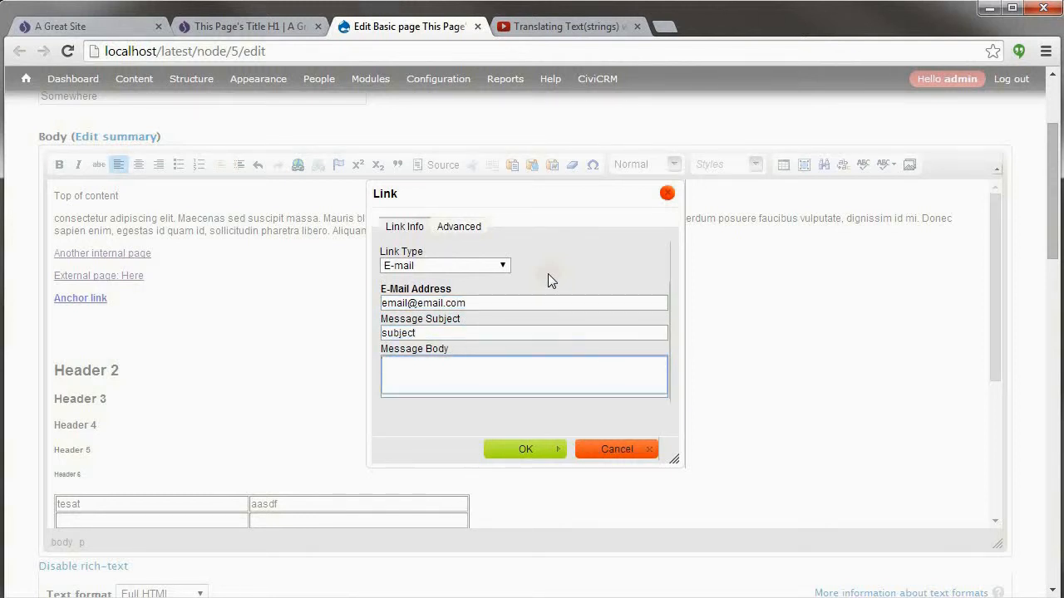
{"action": "type", "text": "body here"}
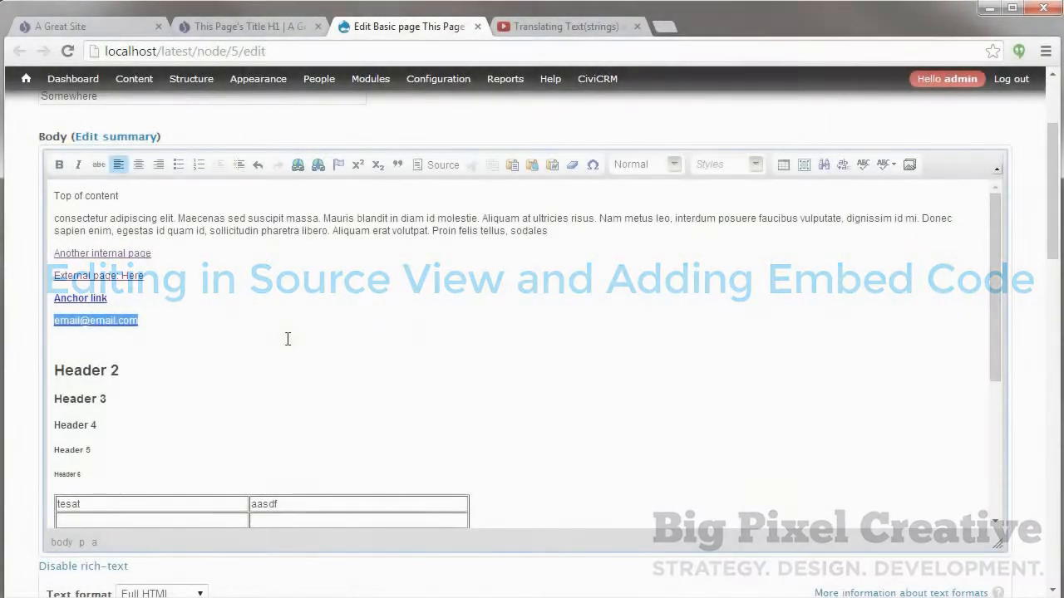
{"action": "left_click", "coordinate": [202, 326]}
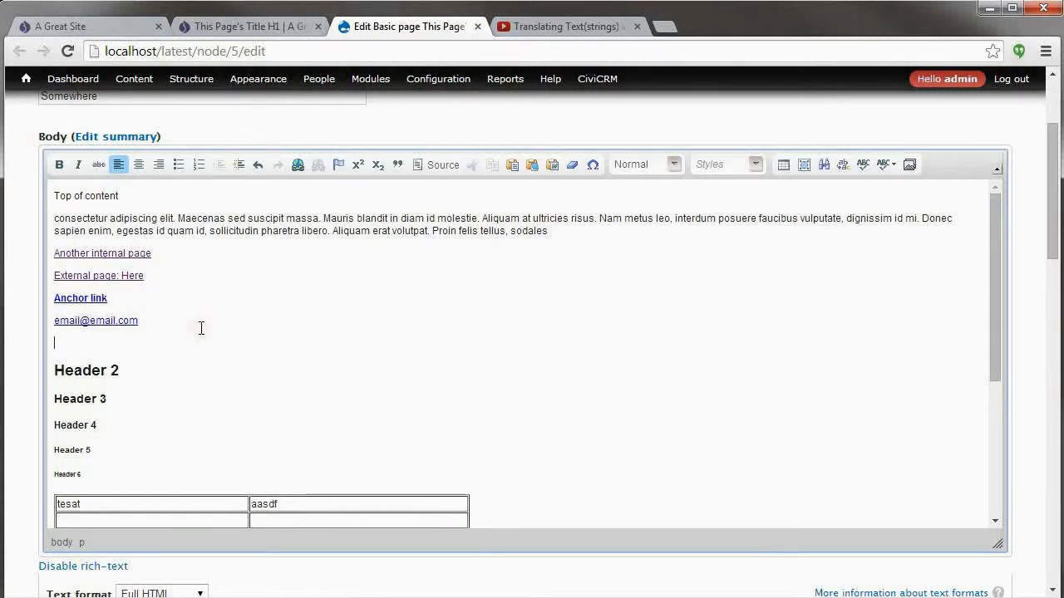
Step: Switch the body to its HTML source and add two line breaks after the last paragraph
{"action": "left_click", "coordinate": [432, 166]}
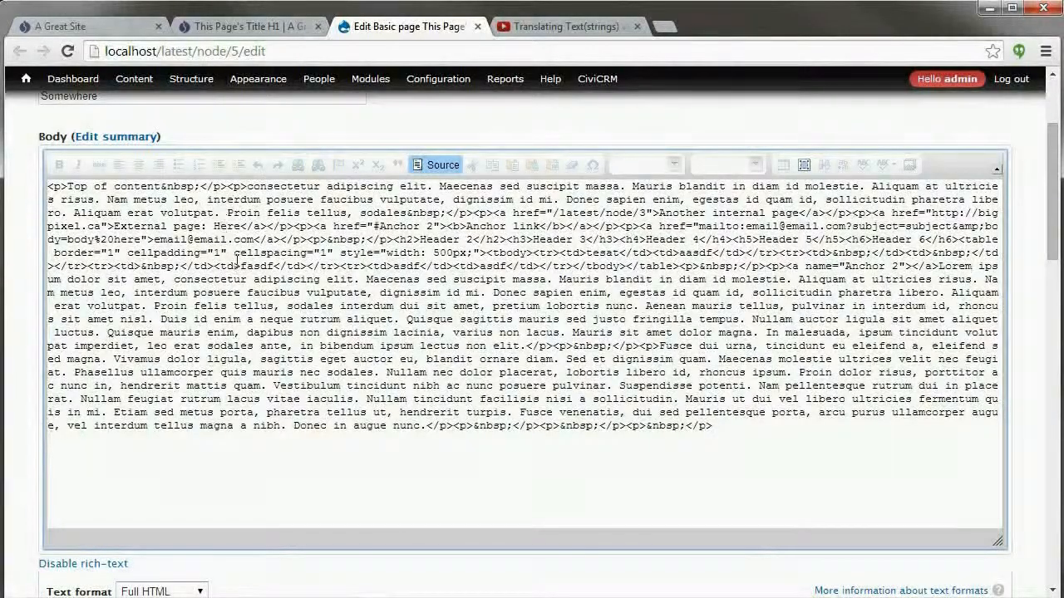
{"action": "left_click_drag", "start_coordinate": [237, 264], "coordinate": [378, 419]}
{"action": "left_click", "coordinate": [392, 445]}
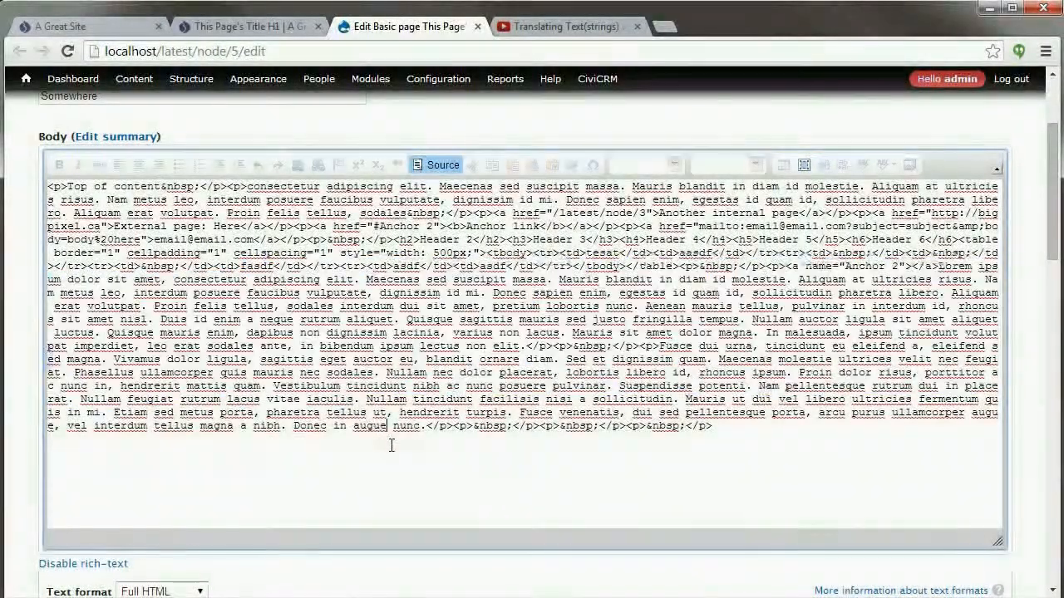
{"action": "left_click", "coordinate": [857, 466]}
{"action": "key", "text": "Return"}
{"action": "key", "text": "Return"}
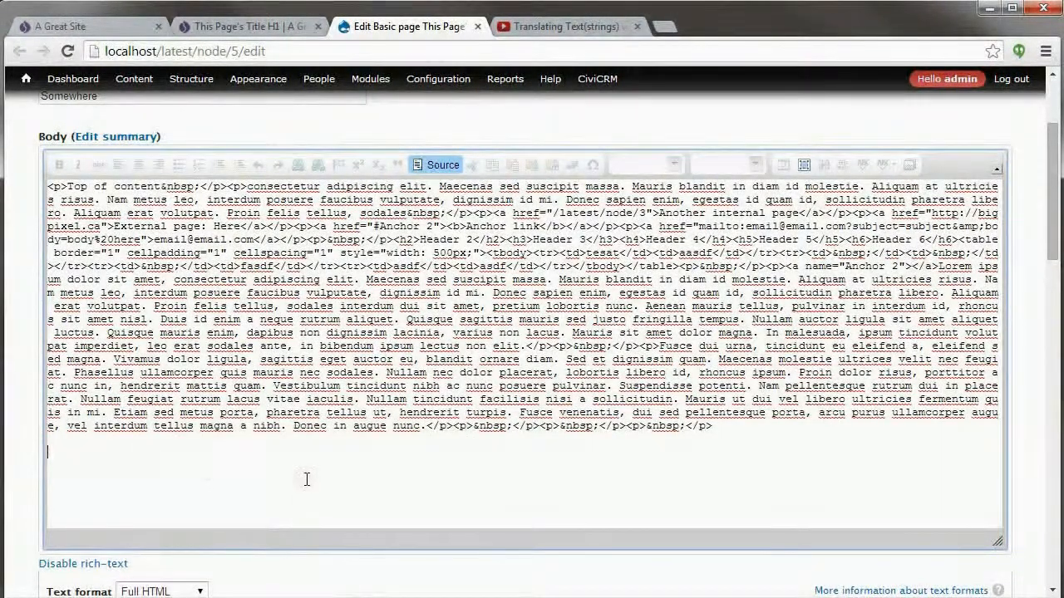
{"action": "mouse_move", "coordinate": [294, 482]}
{"action": "left_mouse_down"}
{"action": "mouse_move", "coordinate": [281, 429]}
{"action": "mouse_move", "coordinate": [284, 483]}
{"action": "left_mouse_up"}
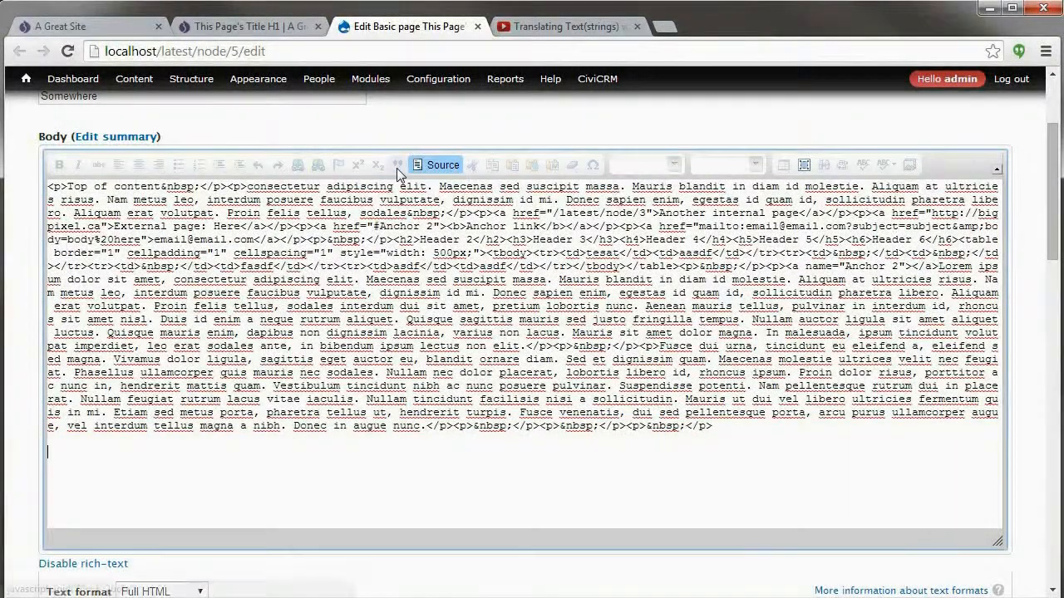
Step: Switch to the YouTube page of "Translating Text(strings) with Drupal 7" and get the video's 560 × 315 embed code
{"action": "left_click", "coordinate": [569, 26]}
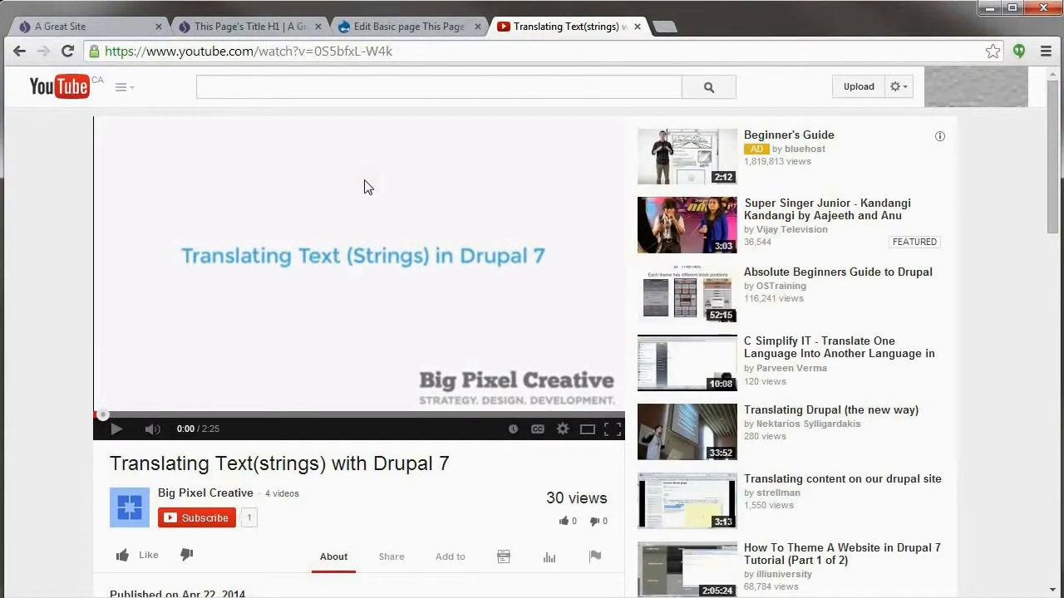
{"action": "scroll", "coordinate": [364, 191], "scroll_direction": "down", "scroll_amount": 2}
{"action": "scroll", "coordinate": [323, 239], "scroll_direction": "down", "scroll_amount": 1}
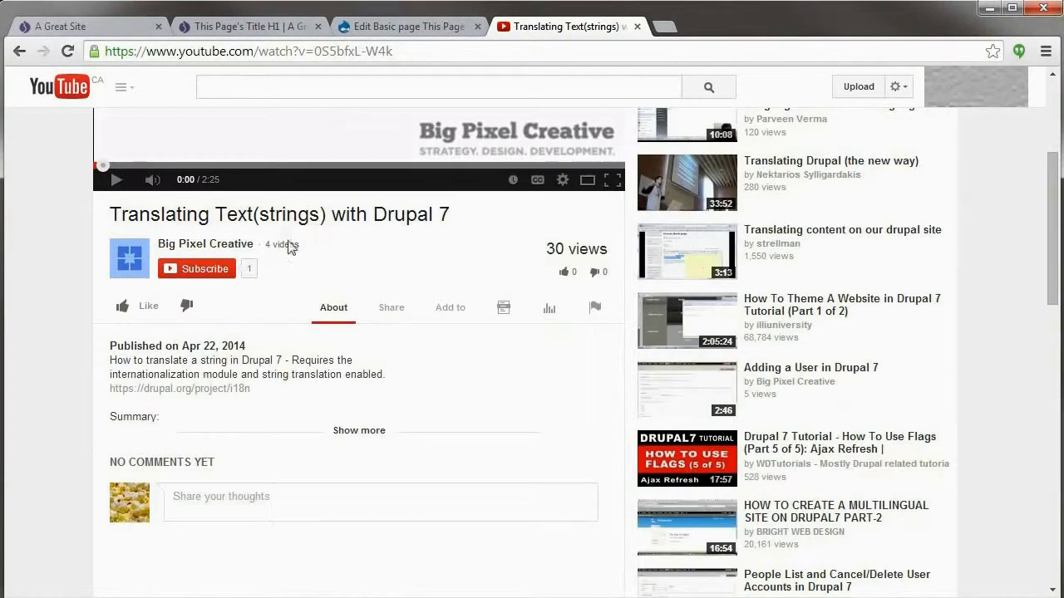
{"action": "left_click", "coordinate": [392, 309]}
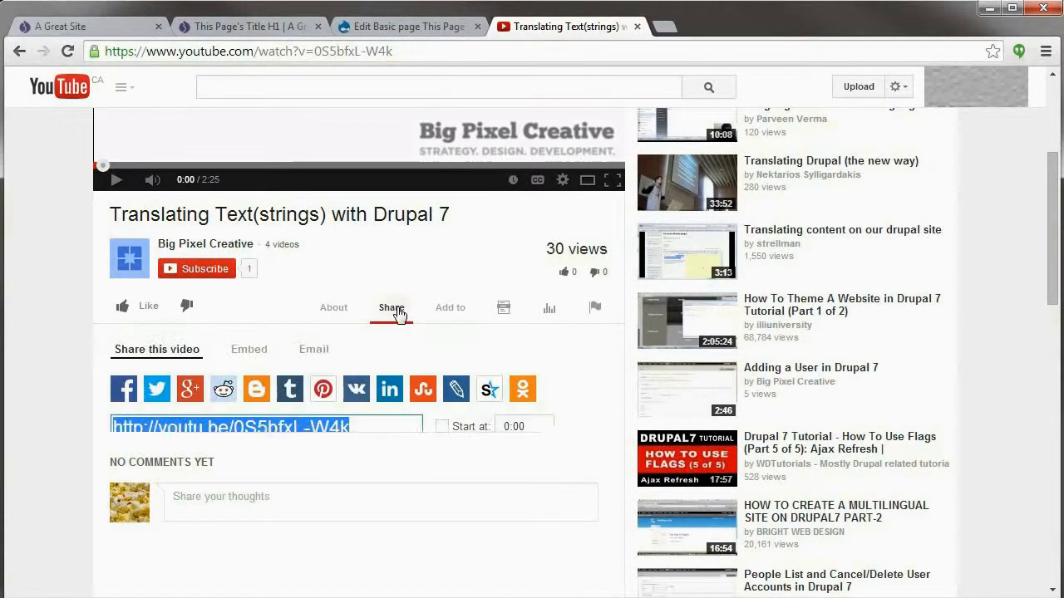
{"action": "left_click", "coordinate": [243, 349]}
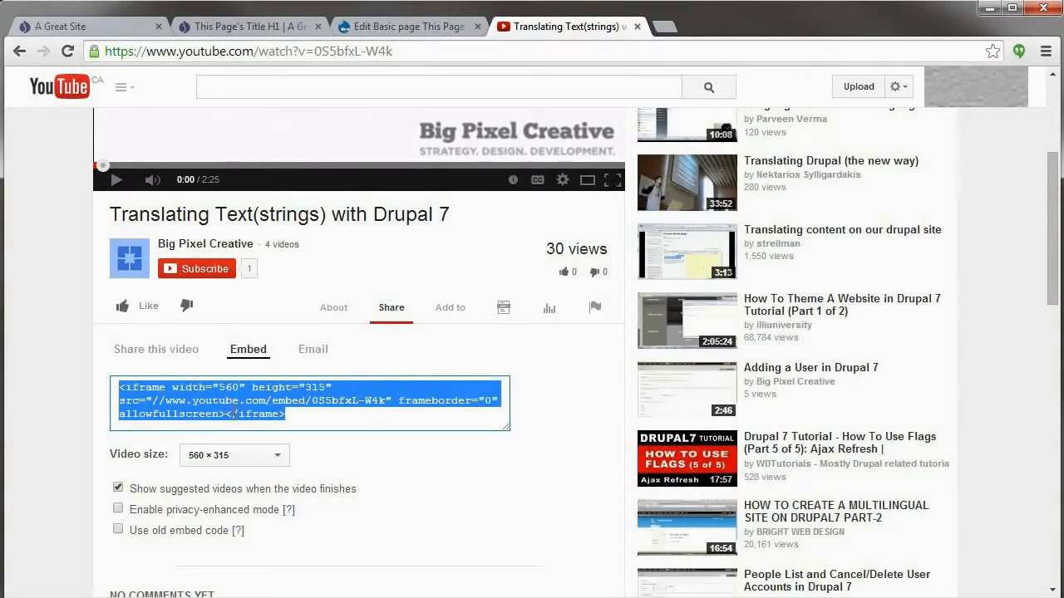
Step: Paste the YouTube iframe code at the end of the Drupal body's HTML source and check it in rich-text view and on the published page
{"action": "left_click", "coordinate": [399, 29]}
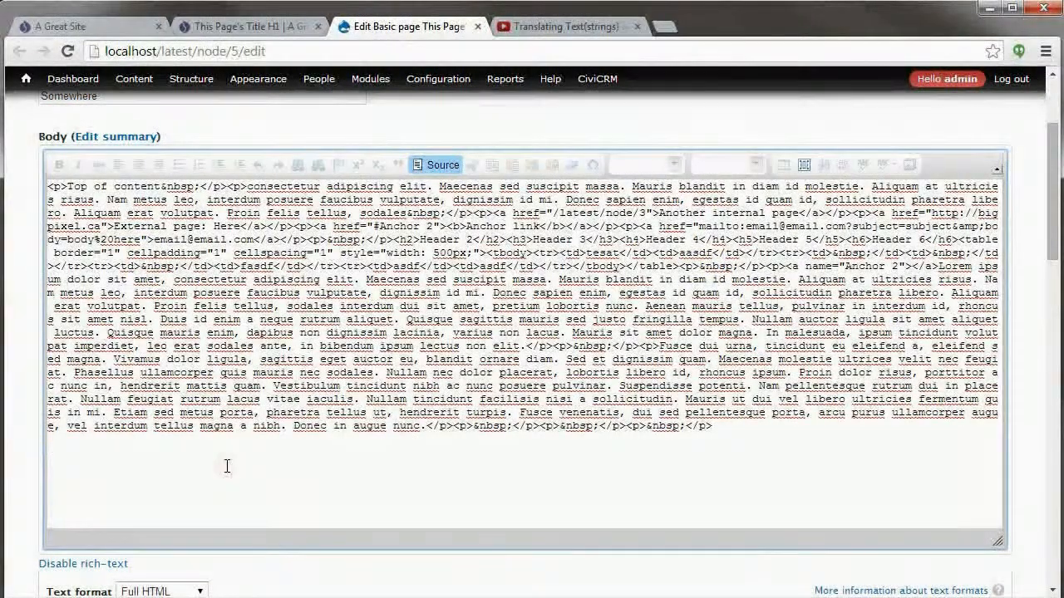
{"action": "type", "text": "<iframe width=\"560\" height=\"315\" src=\"//www.youtube.com/embed/0S5bfxL-W4k\" frameborder=\"0\" allowfullscreen></iframe>"}
{"action": "left_click", "coordinate": [432, 160]}
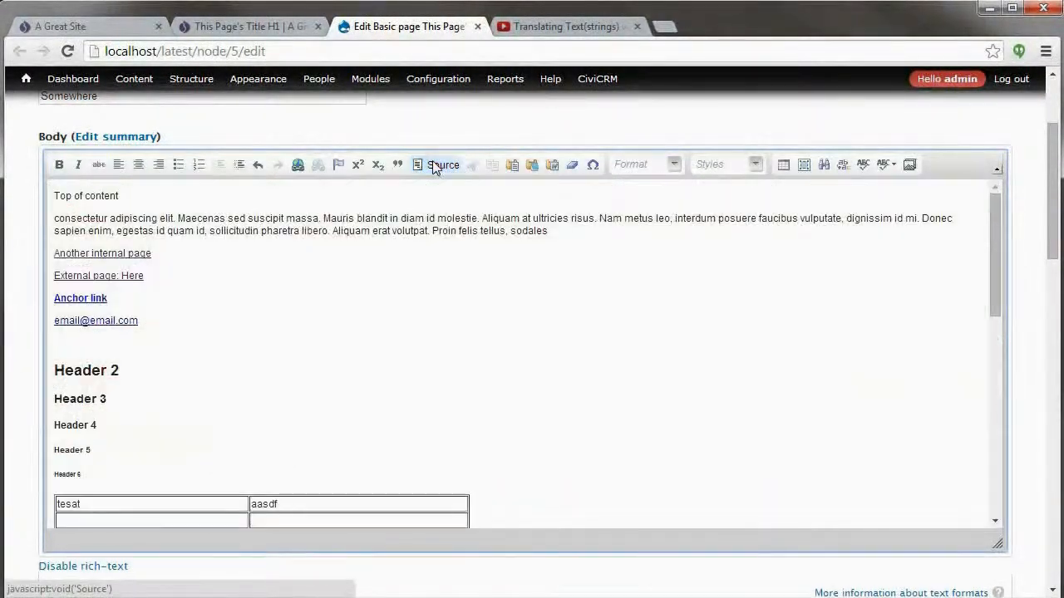
{"action": "left_click_drag", "start_coordinate": [990, 224], "coordinate": [966, 453]}
{"action": "left_click", "coordinate": [418, 422]}
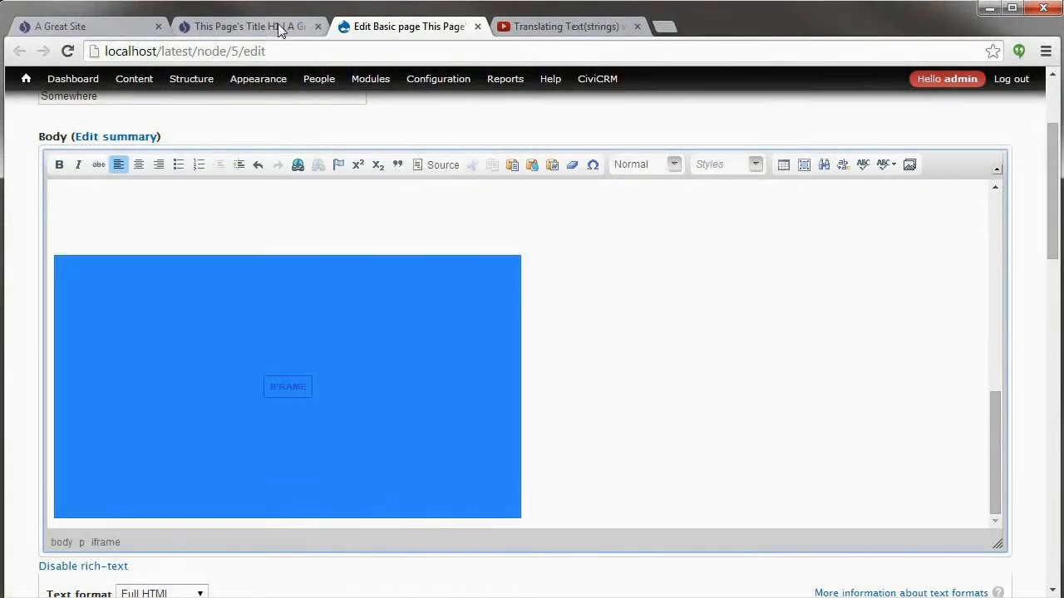
{"action": "left_click", "coordinate": [266, 26]}
{"action": "scroll", "coordinate": [401, 250], "scroll_direction": "down", "scroll_amount": 8}
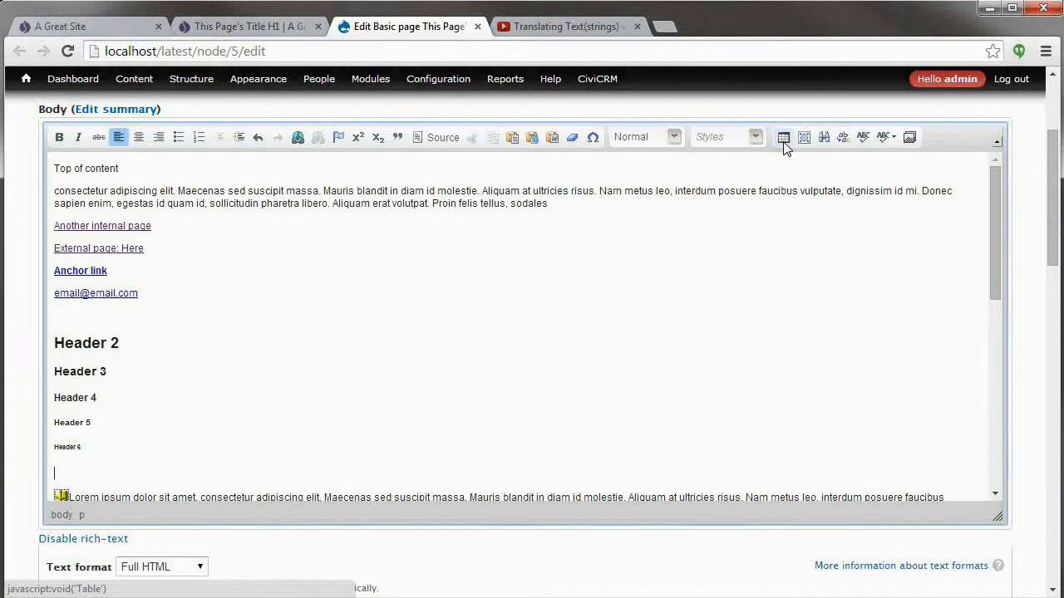
Step: Insert a table below Header 6 with 3 rows, 2 columns, First Row headers and a width of 500
{"action": "left_click", "coordinate": [784, 139]}
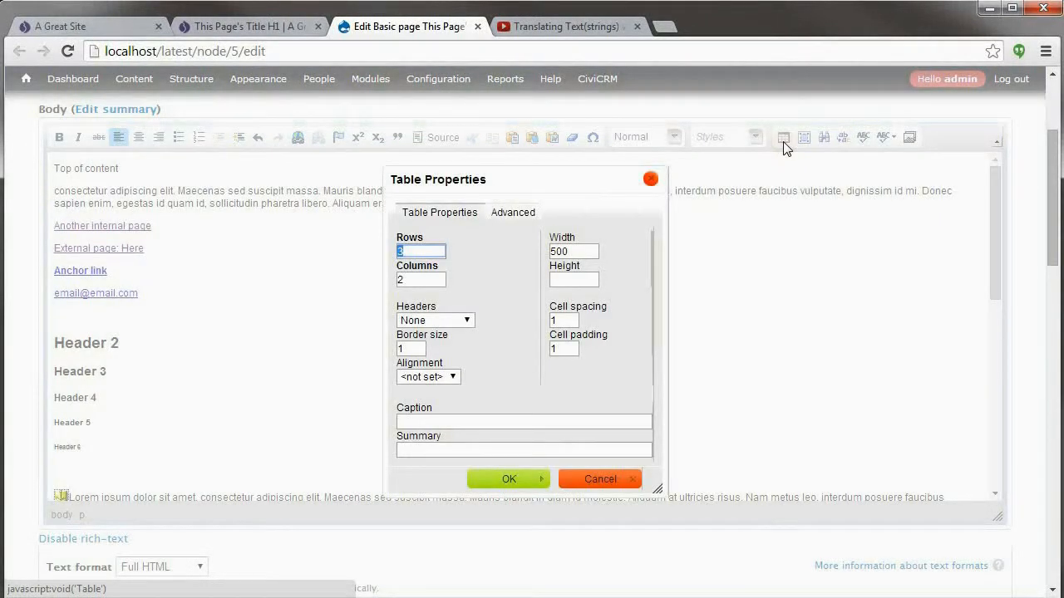
{"action": "left_click", "coordinate": [432, 254]}
{"action": "left_click_drag", "start_coordinate": [433, 251], "coordinate": [368, 249]}
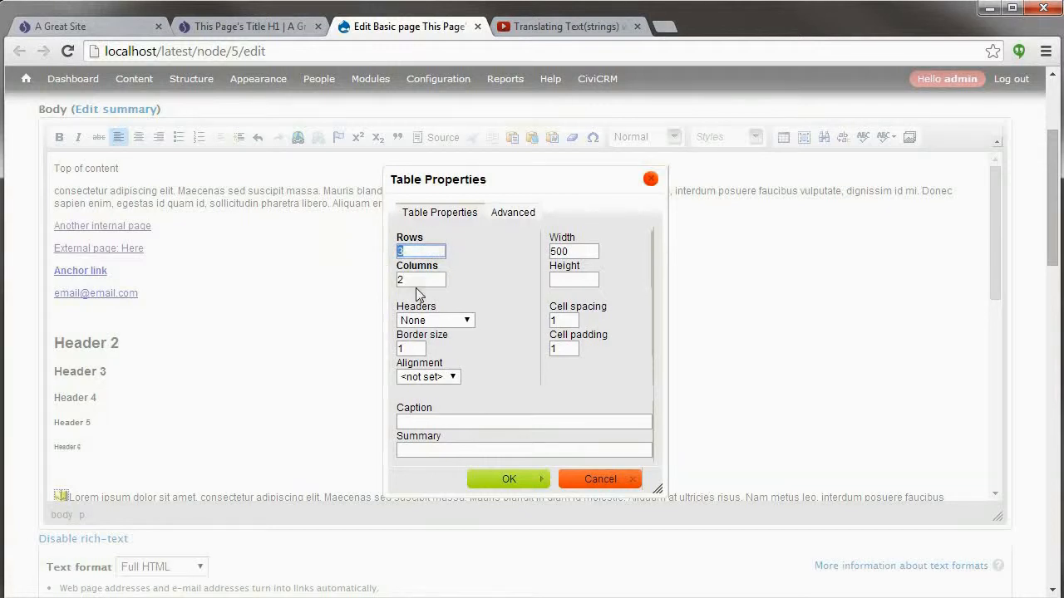
{"action": "left_click_drag", "start_coordinate": [424, 286], "coordinate": [366, 288]}
{"action": "left_click", "coordinate": [464, 320]}
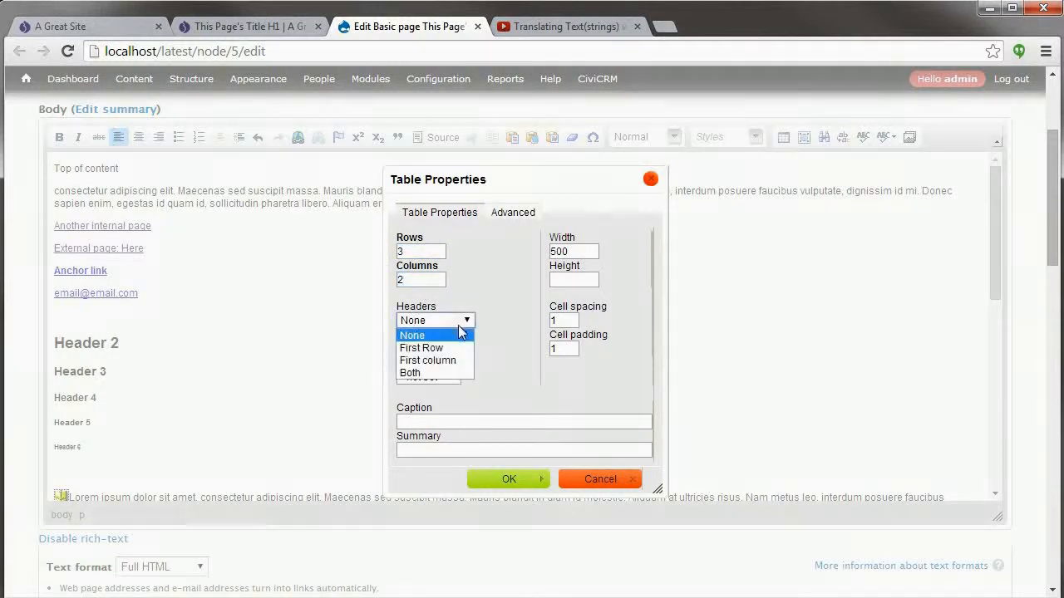
{"action": "left_click", "coordinate": [425, 347]}
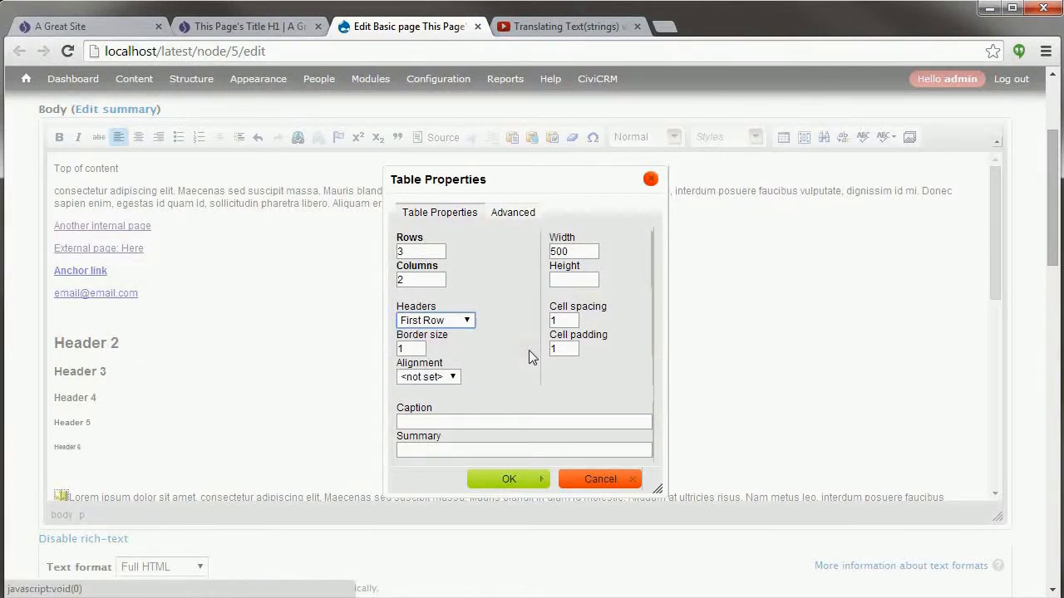
{"action": "left_click_drag", "start_coordinate": [585, 251], "coordinate": [535, 251]}
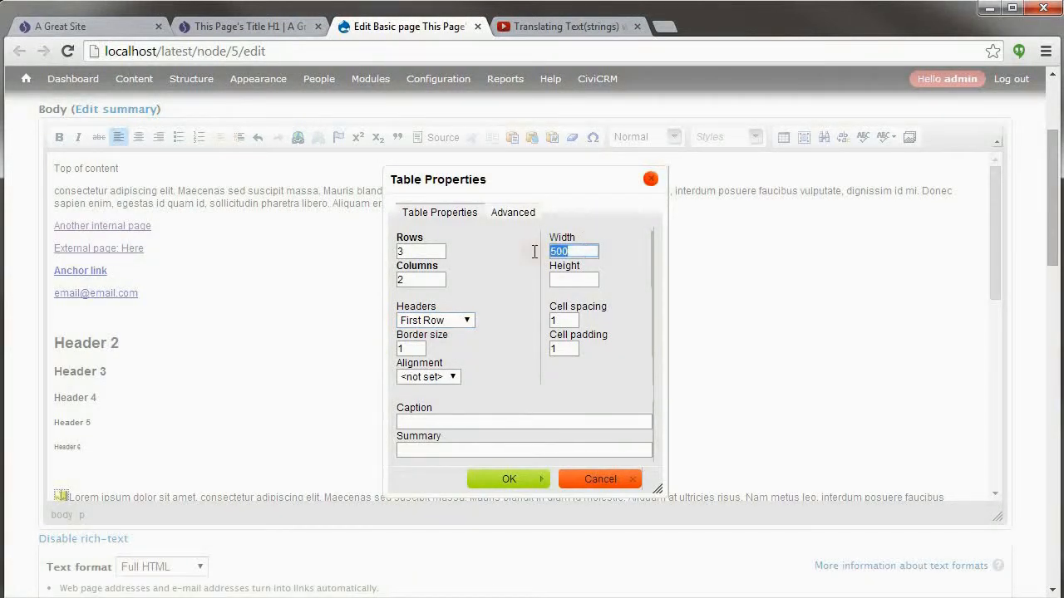
{"action": "left_click", "coordinate": [514, 375]}
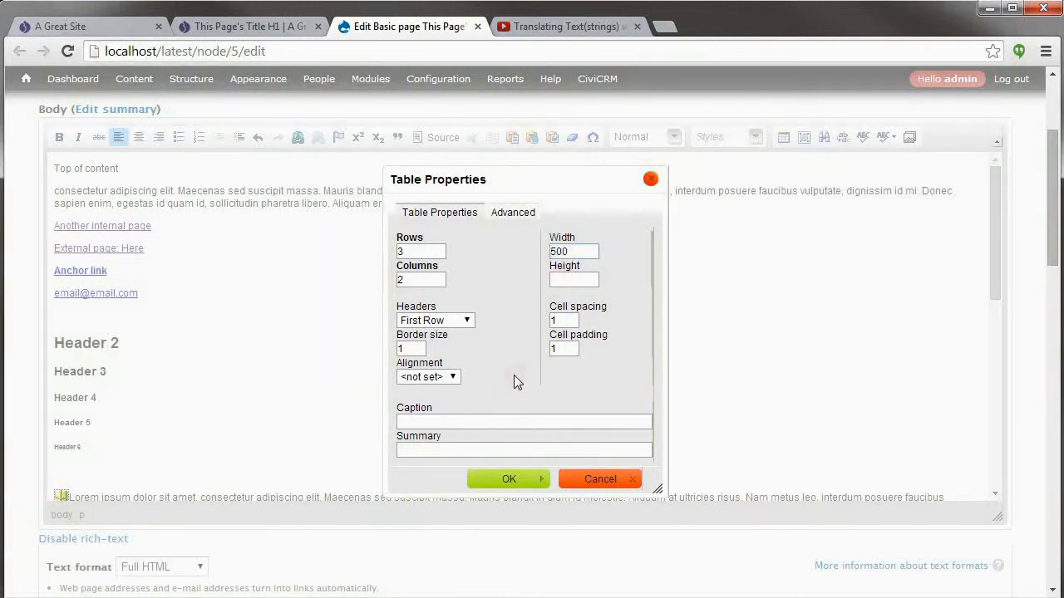
{"action": "left_click", "coordinate": [483, 482]}
Step: Fill the table with headers "Cell1" and "Cell2", "info" in both second-row cells, and "more info" and "more info here" in the third row
{"action": "type", "text": "Cell"}
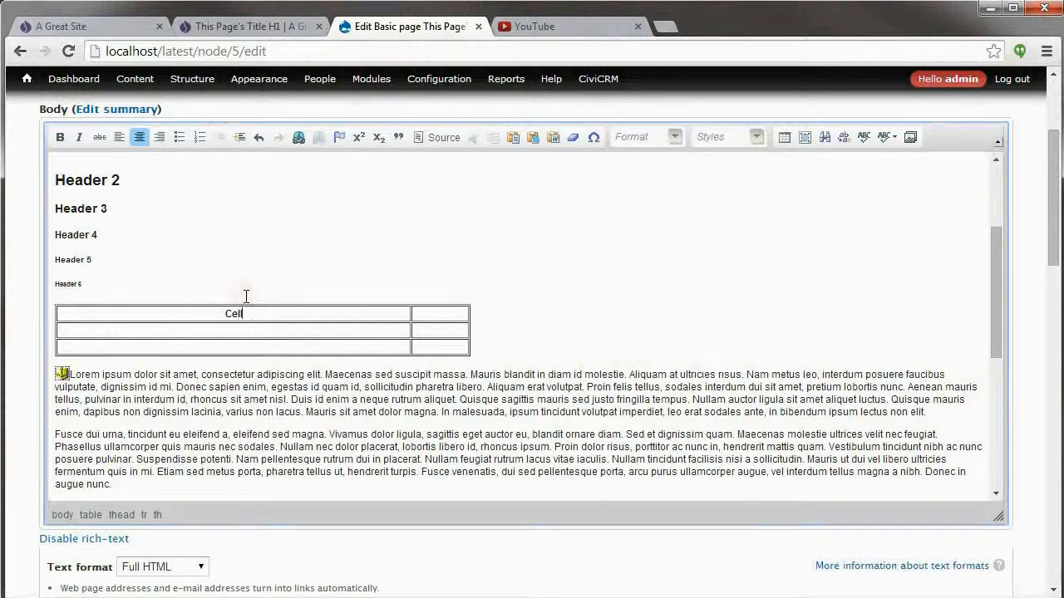
{"action": "type", "text": "1"}
{"action": "key", "text": "Tab"}
{"action": "type", "text": "Cell2"}
{"action": "key", "text": "Tab"}
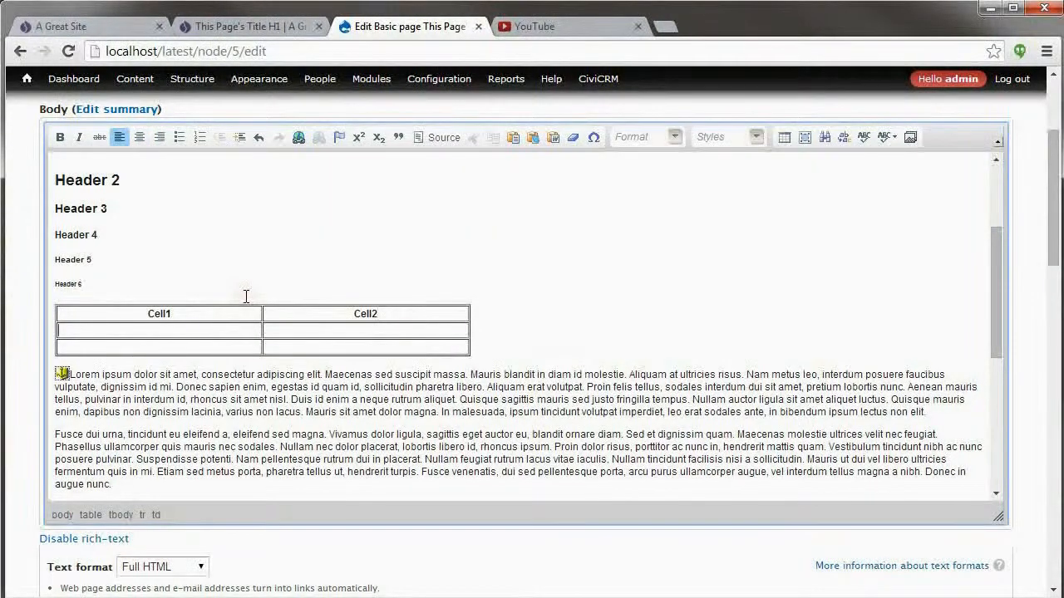
{"action": "type", "text": "infofinfo"}
{"action": "key", "text": "Tab"}
{"action": "type", "text": "more info"}
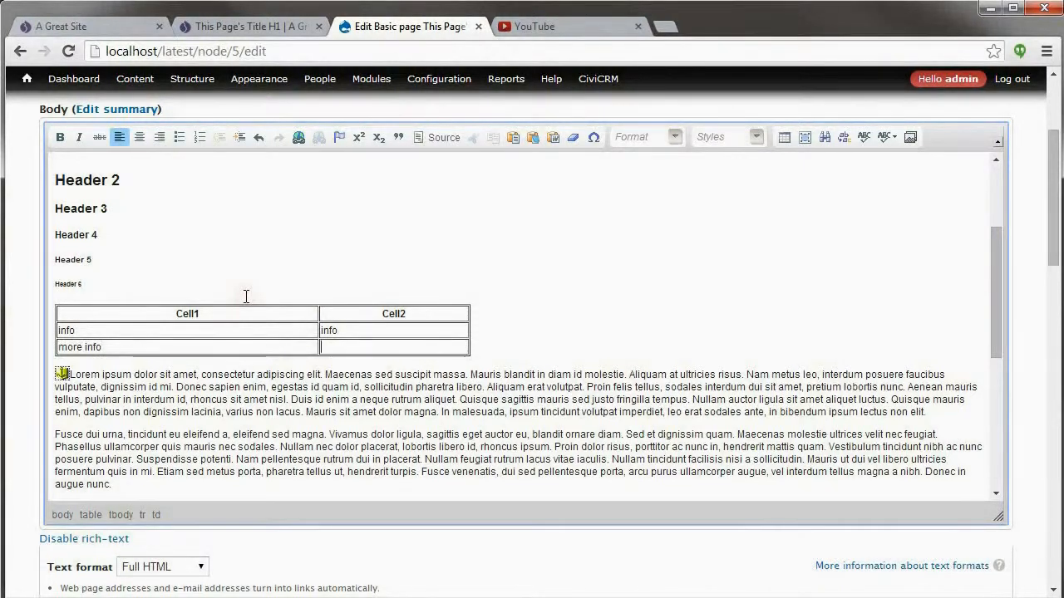
{"action": "key", "text": "Tab"}
{"action": "type", "text": "more info h"}
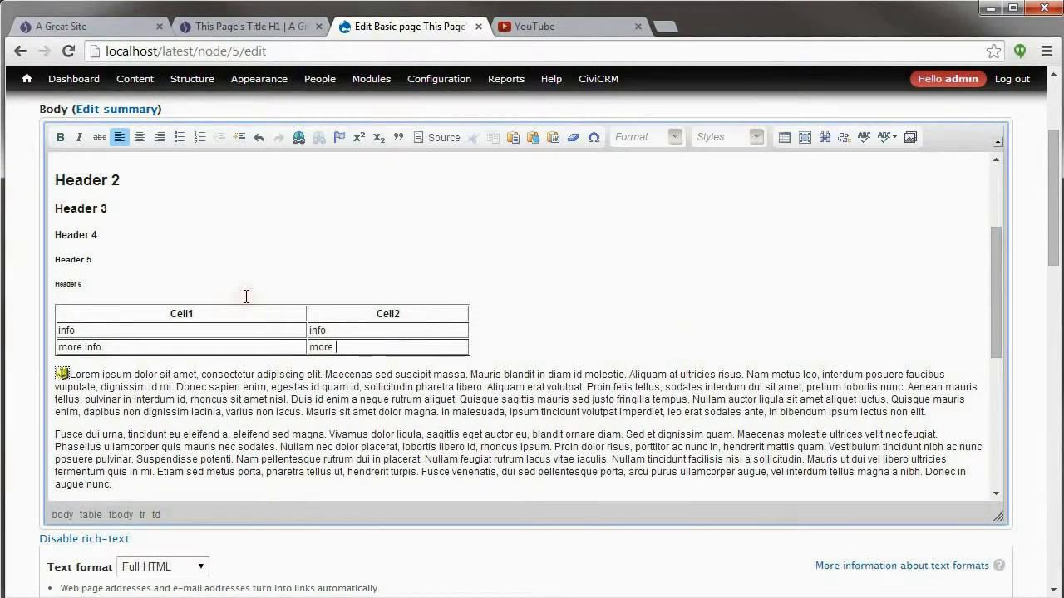
{"action": "type", "text": "ere"}
{"action": "key", "text": "Tab"}
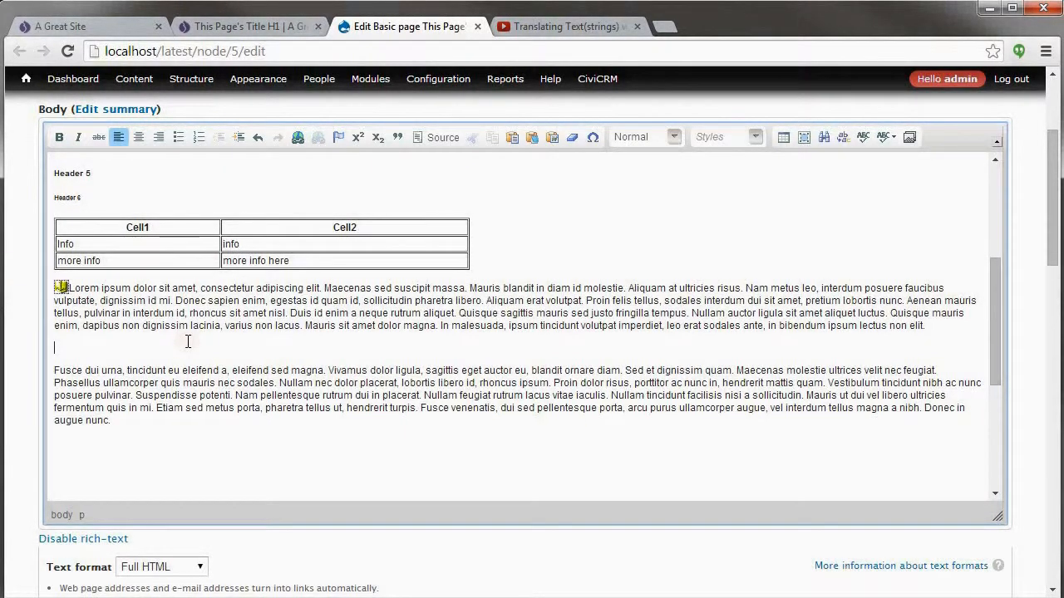
Step: Choose red.png from the media library for the empty line between the two Lorem ipsum paragraphs
{"action": "left_click", "coordinate": [909, 138]}
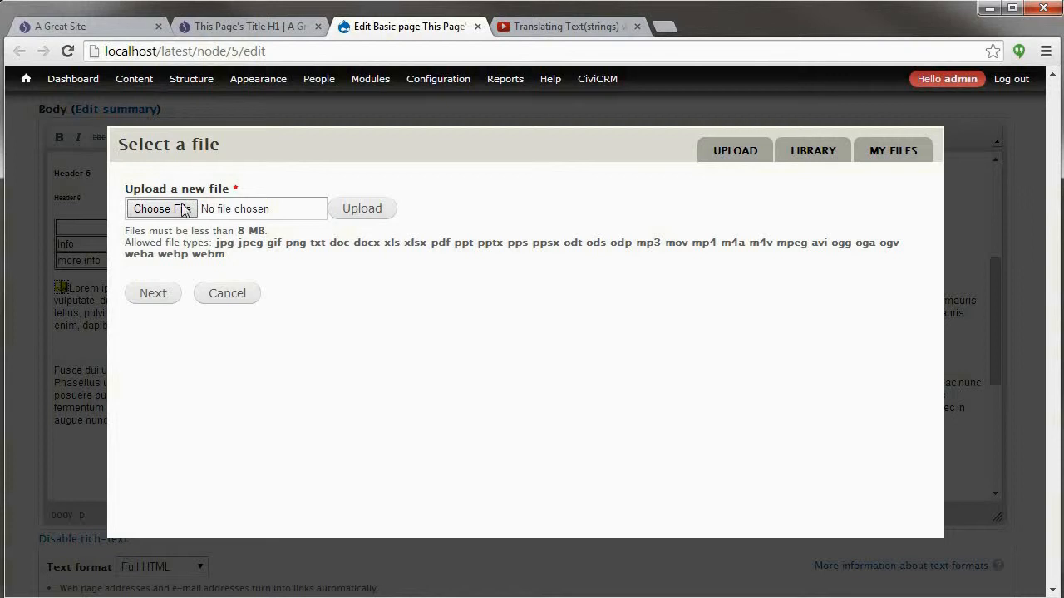
{"action": "left_click", "coordinate": [807, 155]}
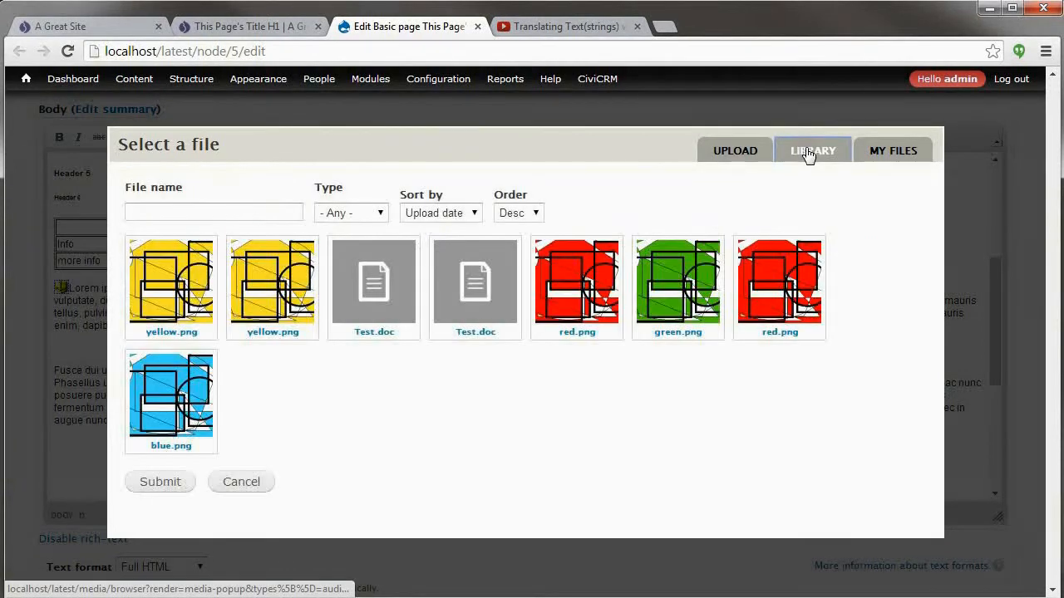
{"action": "left_click", "coordinate": [568, 303]}
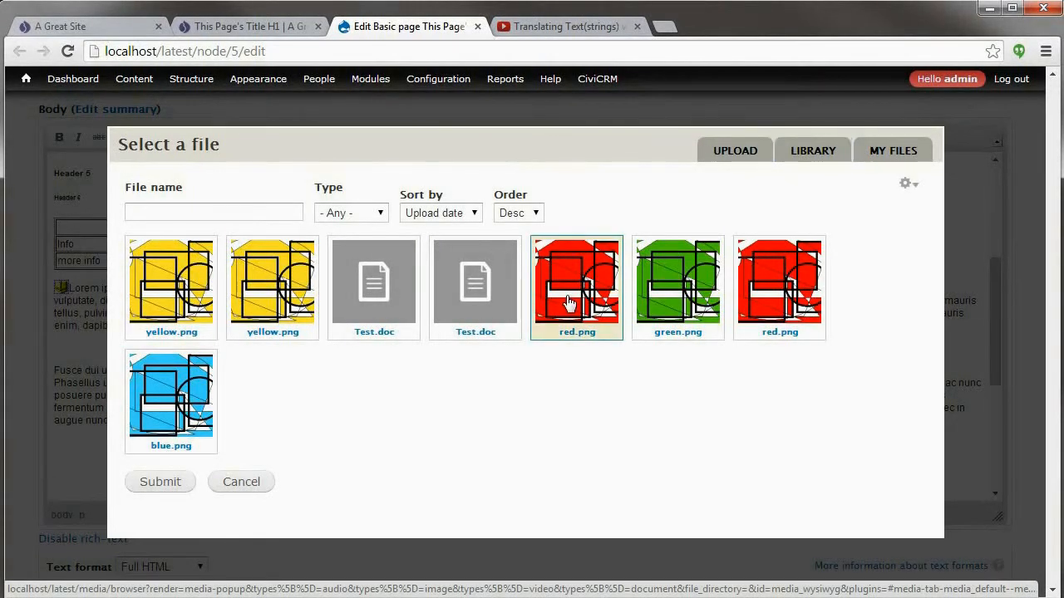
{"action": "left_click", "coordinate": [156, 483]}
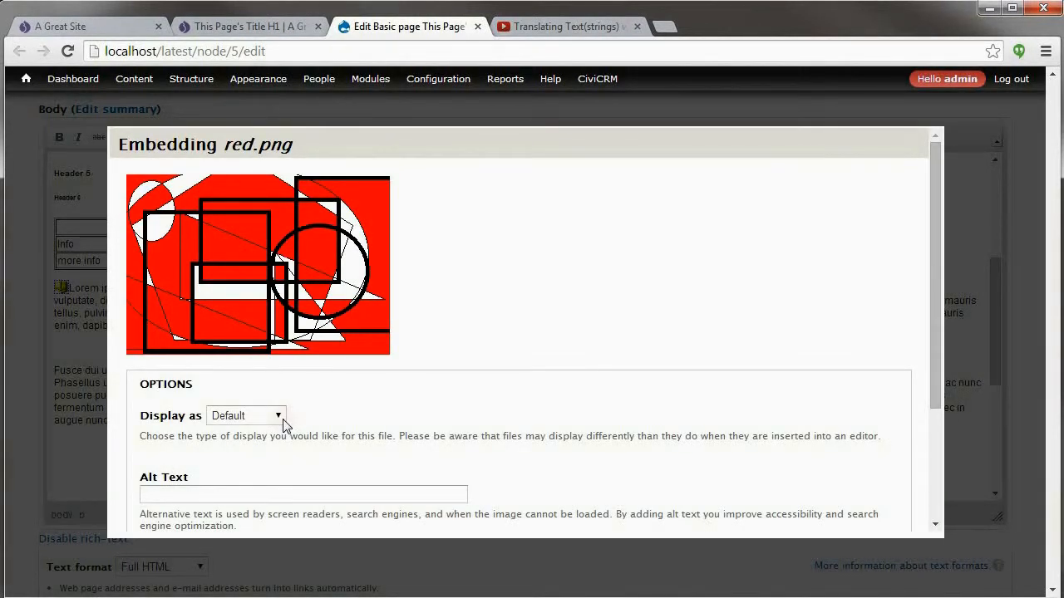
Step: Try the Teaser display for red.png and return it to Default
{"action": "left_click", "coordinate": [284, 423]}
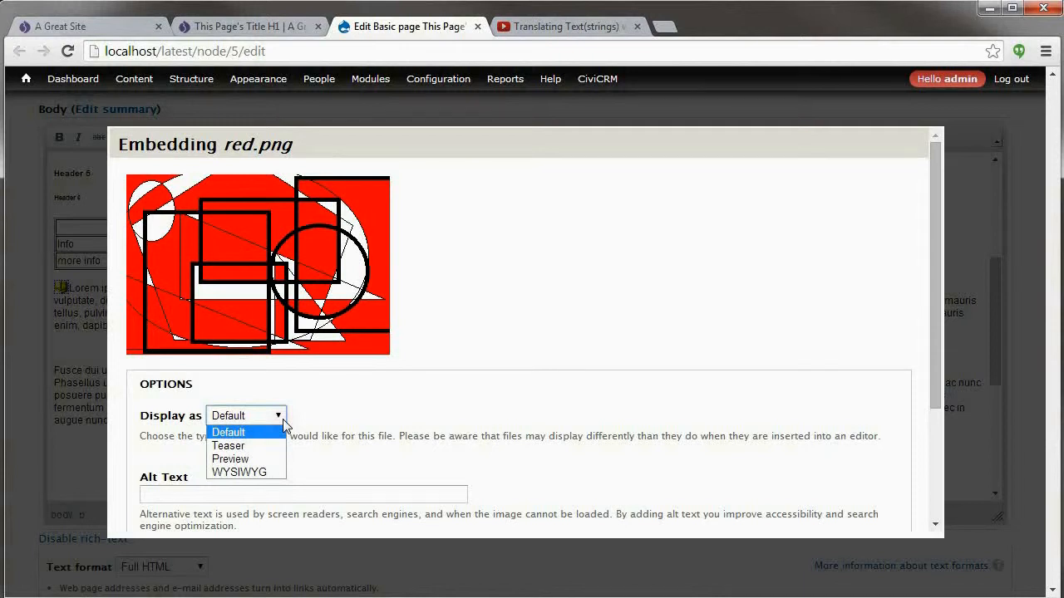
{"action": "left_click", "coordinate": [261, 446]}
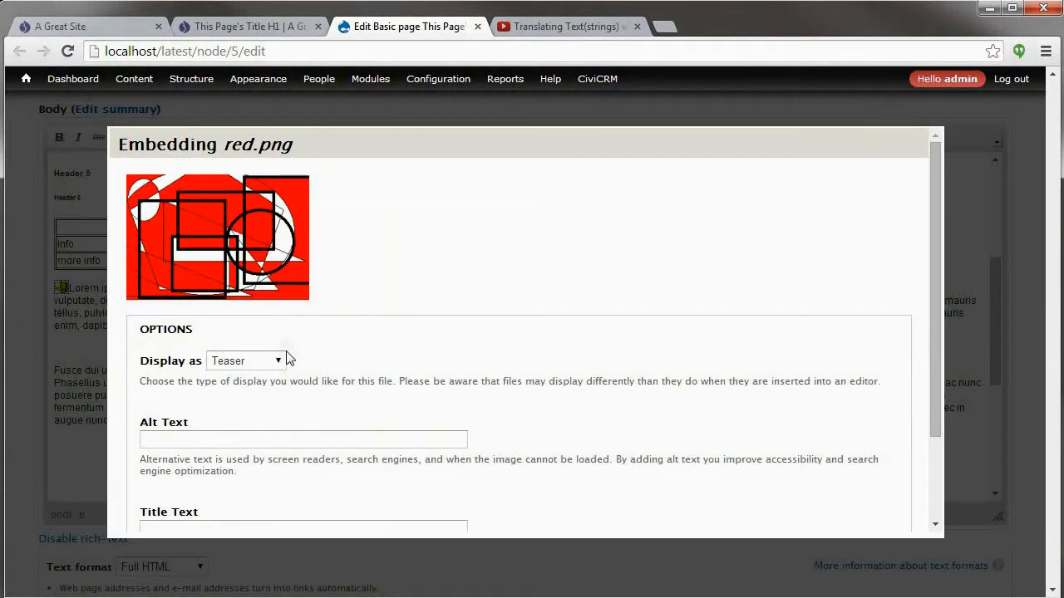
{"action": "left_click", "coordinate": [283, 359]}
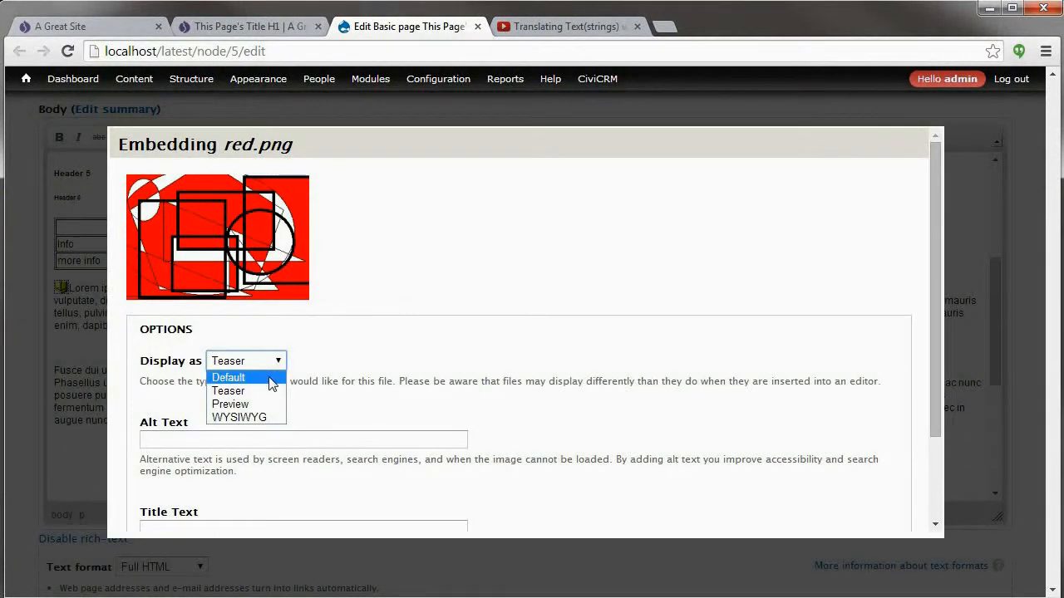
{"action": "left_click", "coordinate": [278, 375]}
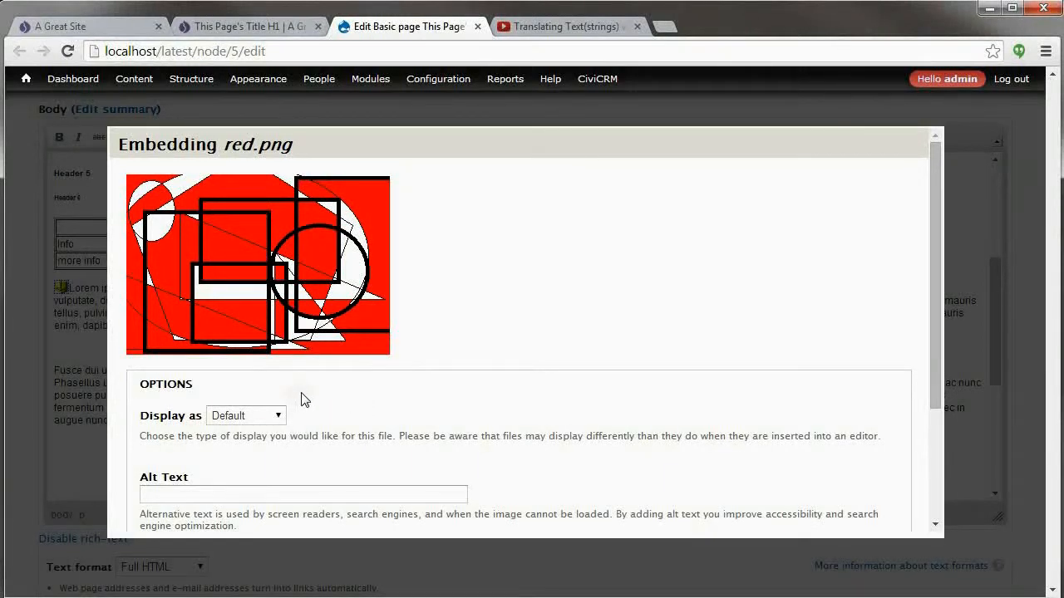
Step: Set the image's alternative text to "Red Image" and embed it in the body
{"action": "left_click_drag", "start_coordinate": [934, 277], "coordinate": [935, 394]}
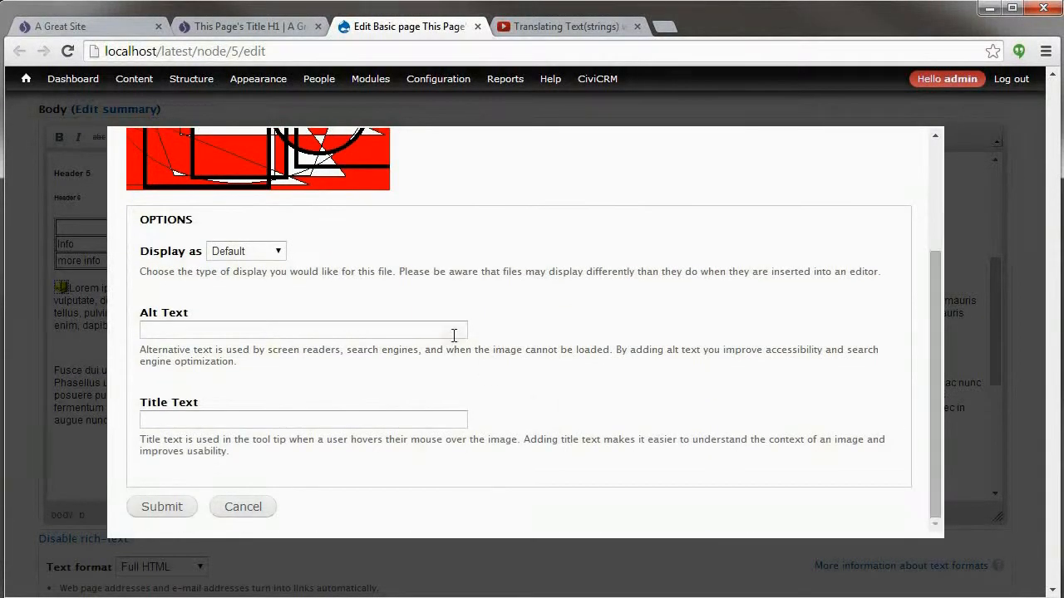
{"action": "left_click", "coordinate": [453, 335]}
{"action": "type", "text": "Red Image"}
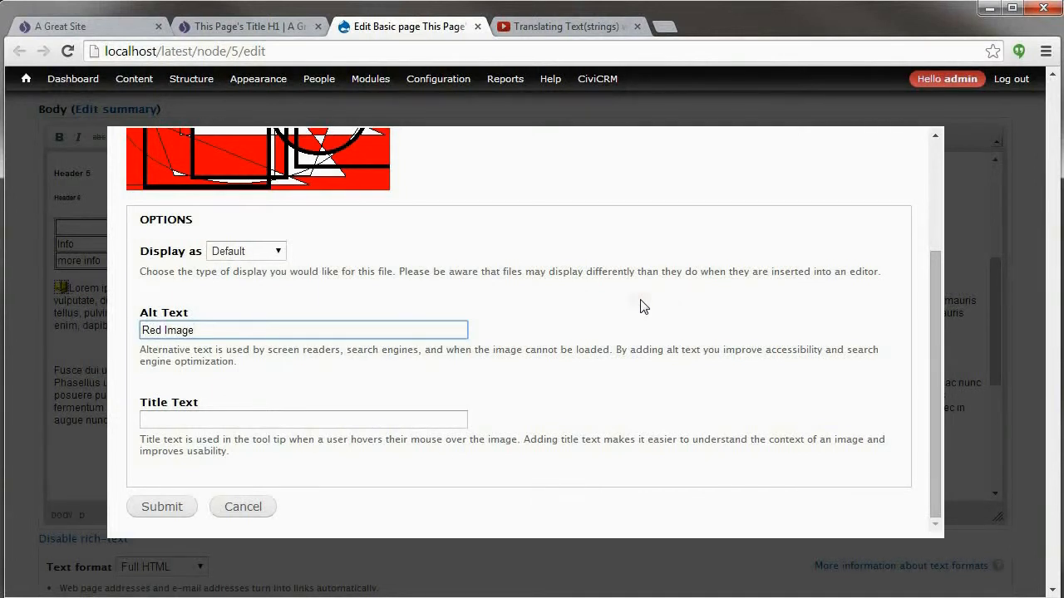
{"action": "left_click", "coordinate": [155, 507]}
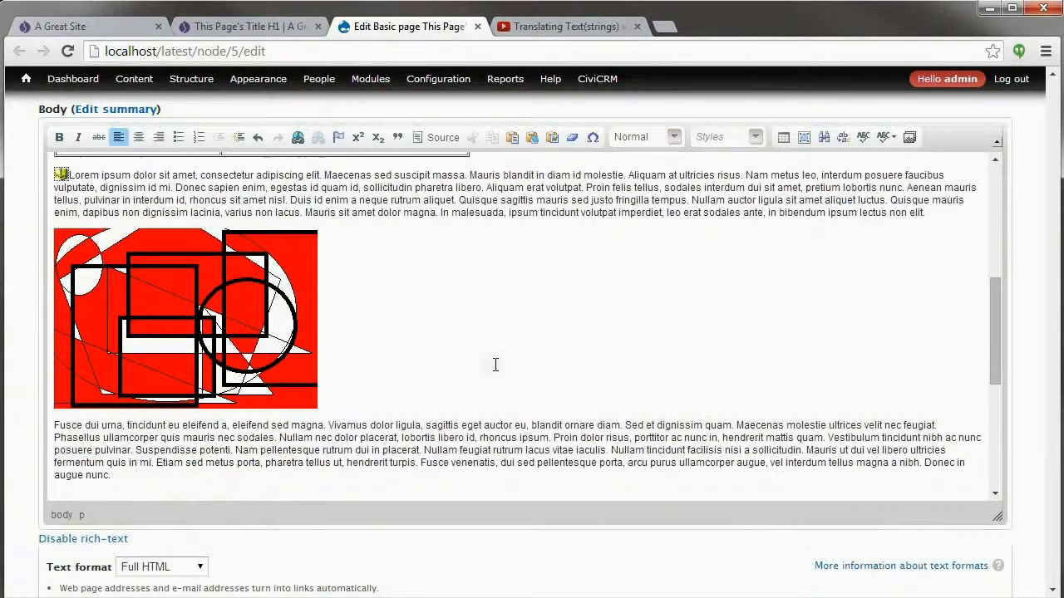
Step: Embed Test.doc from the media library on a new line below the red image and review the published page
{"action": "left_click", "coordinate": [374, 357]}
{"action": "key", "text": "Return"}
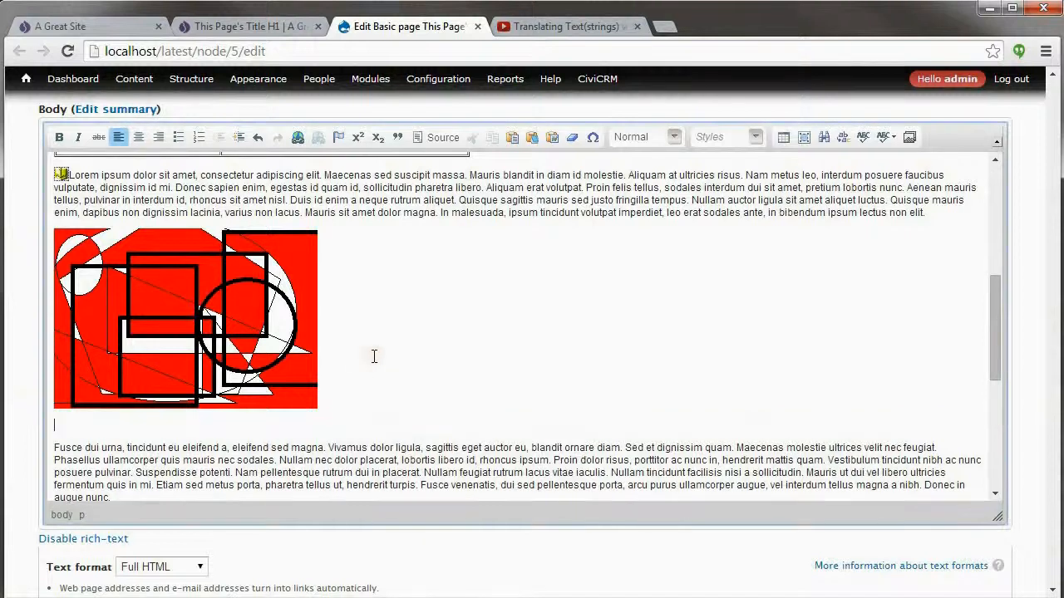
{"action": "left_click", "coordinate": [910, 138]}
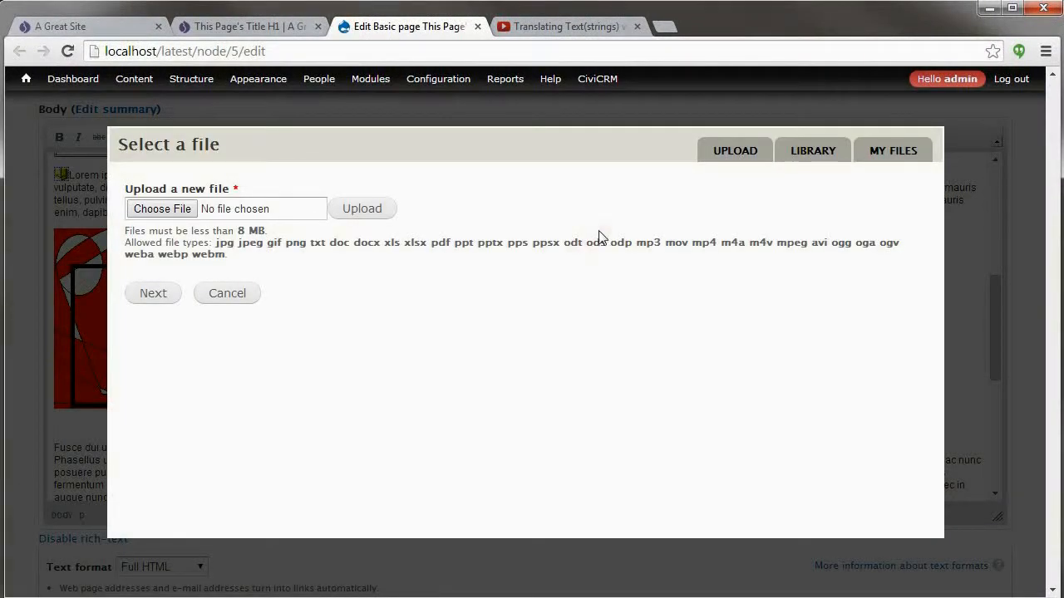
{"action": "left_click", "coordinate": [785, 156]}
{"action": "left_click", "coordinate": [474, 287]}
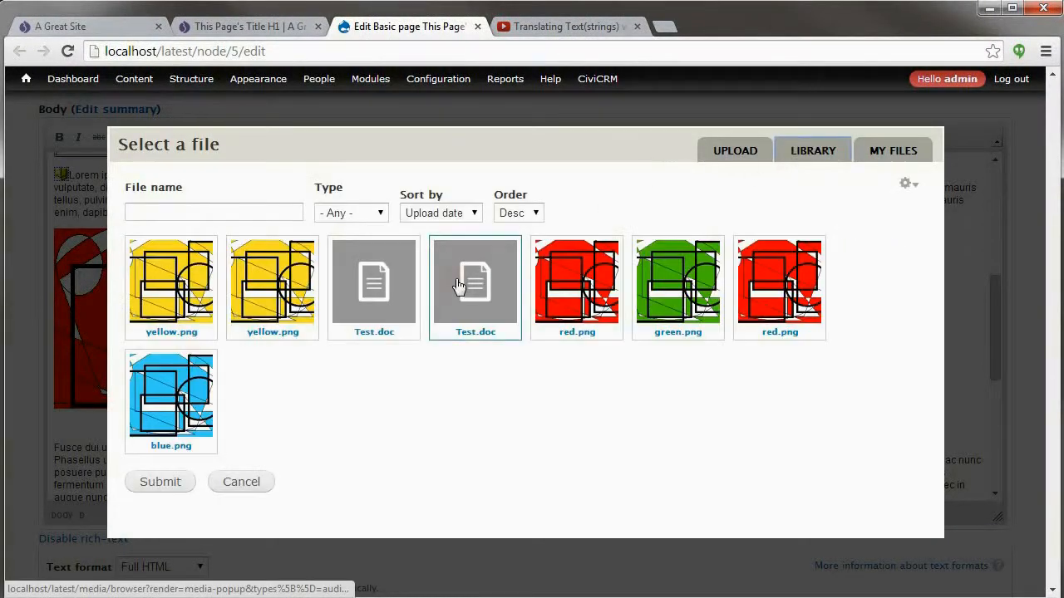
{"action": "left_click", "coordinate": [161, 482]}
{"action": "left_click", "coordinate": [166, 325]}
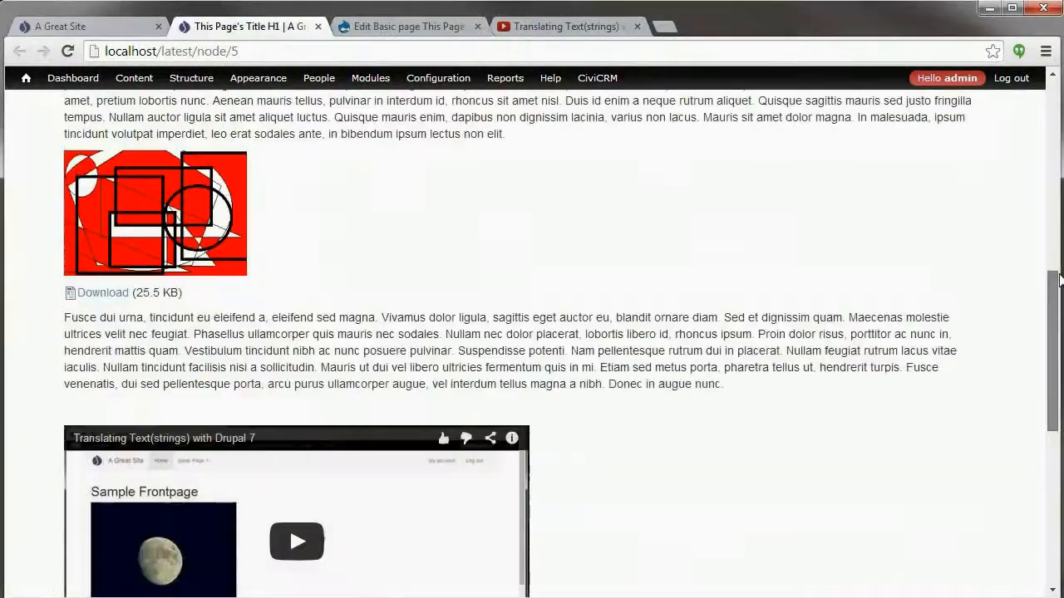
{"action": "left_click_drag", "start_coordinate": [1054, 288], "coordinate": [985, 361]}
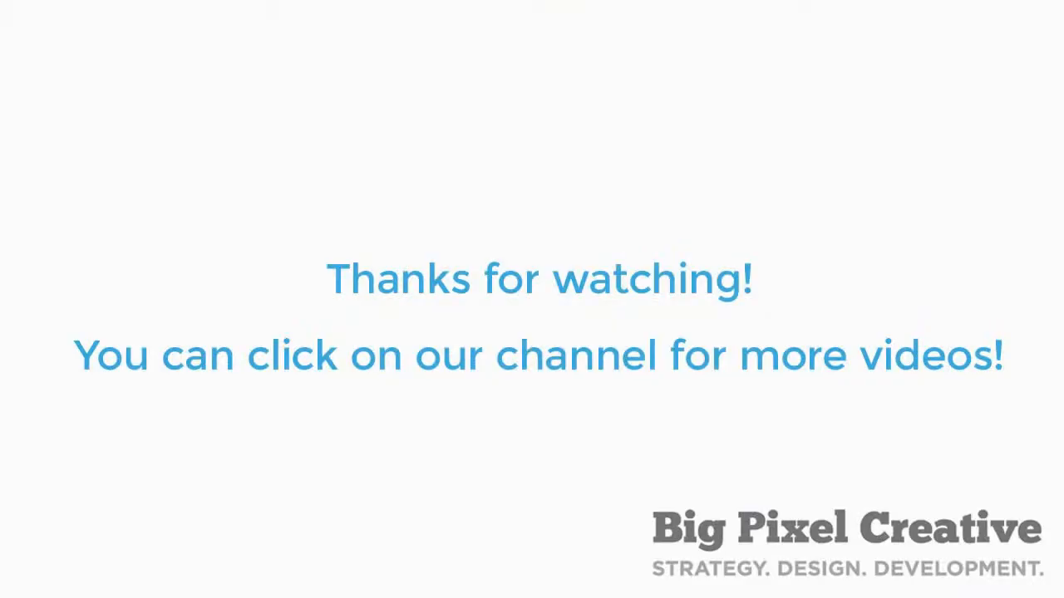